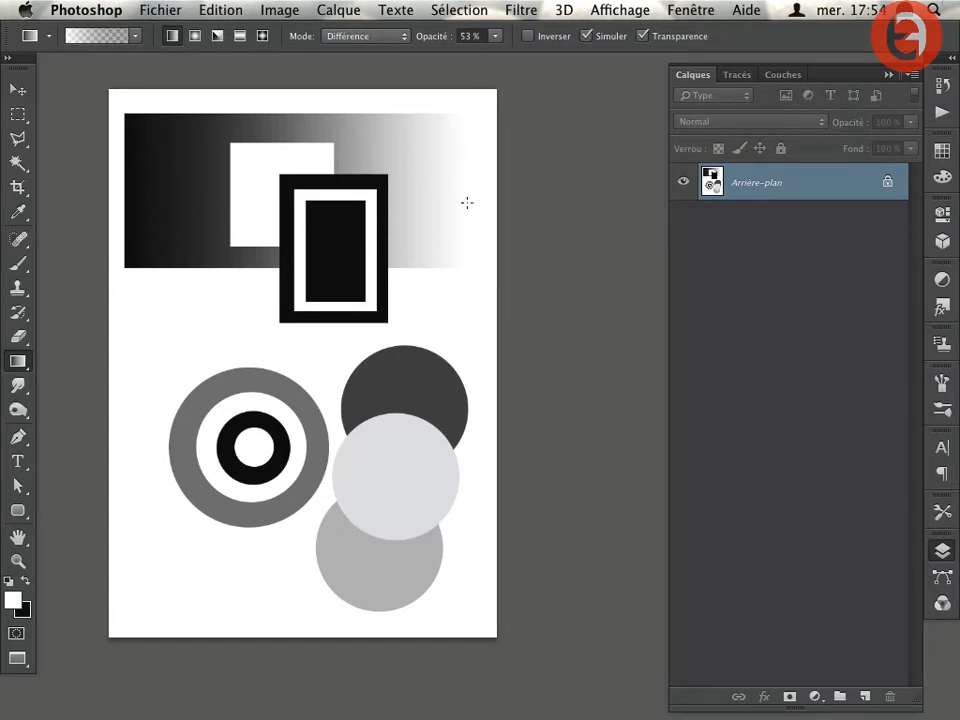
Step: Preview the Estampage filter on the shapes image and raise its height (Hauteur) to 18 pixels
{"action": "left_click", "coordinate": [518, 8]}
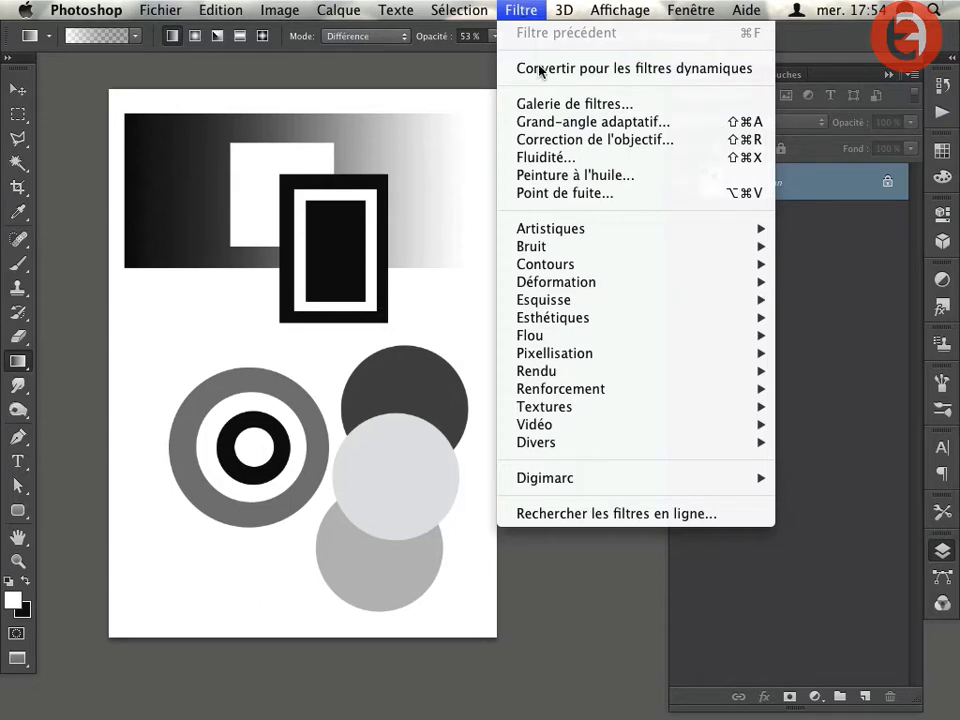
{"action": "mouse_move", "coordinate": [545, 320]}
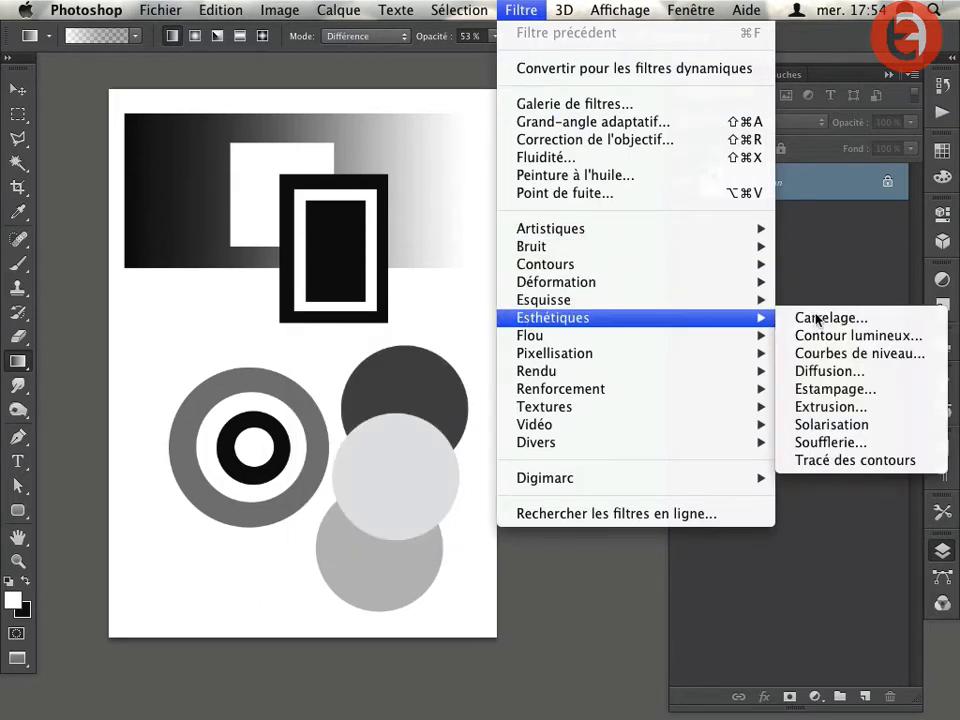
{"action": "left_click", "coordinate": [808, 392]}
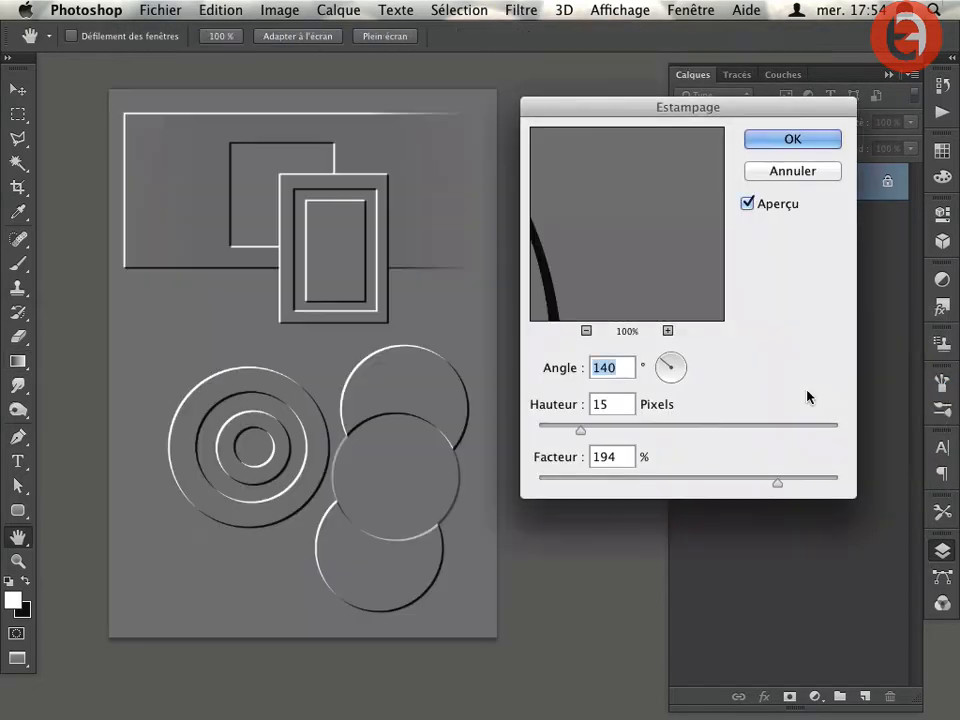
{"action": "mouse_move", "coordinate": [636, 107]}
{"action": "left_mouse_down"}
{"action": "mouse_move", "coordinate": [618, 127]}
{"action": "mouse_move", "coordinate": [619, 103]}
{"action": "left_mouse_up"}
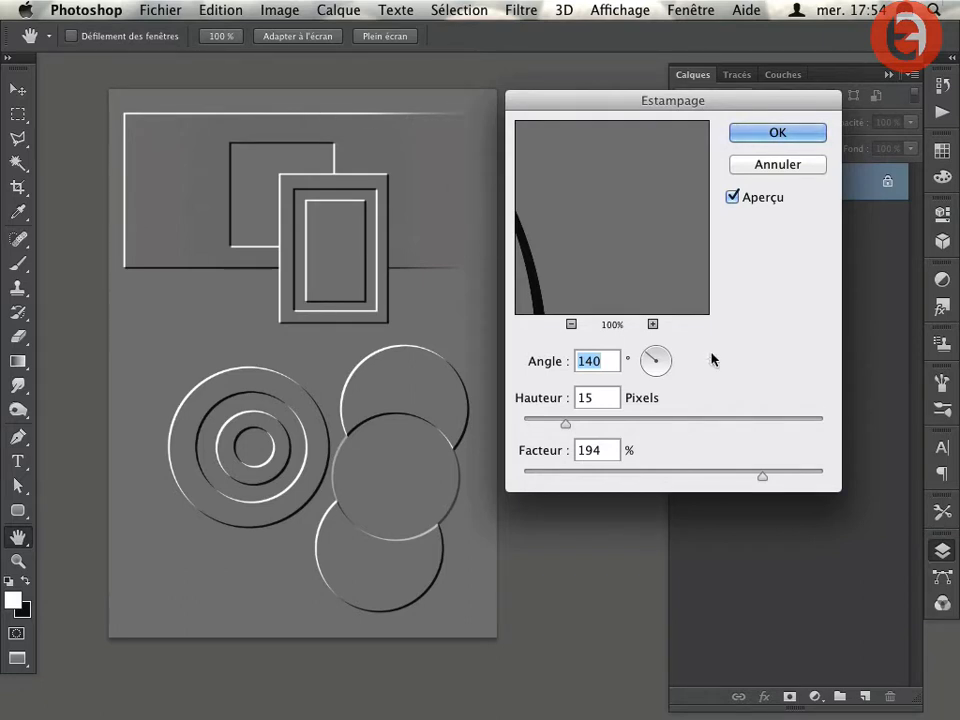
{"action": "left_click_drag", "start_coordinate": [472, 119], "coordinate": [544, 163]}
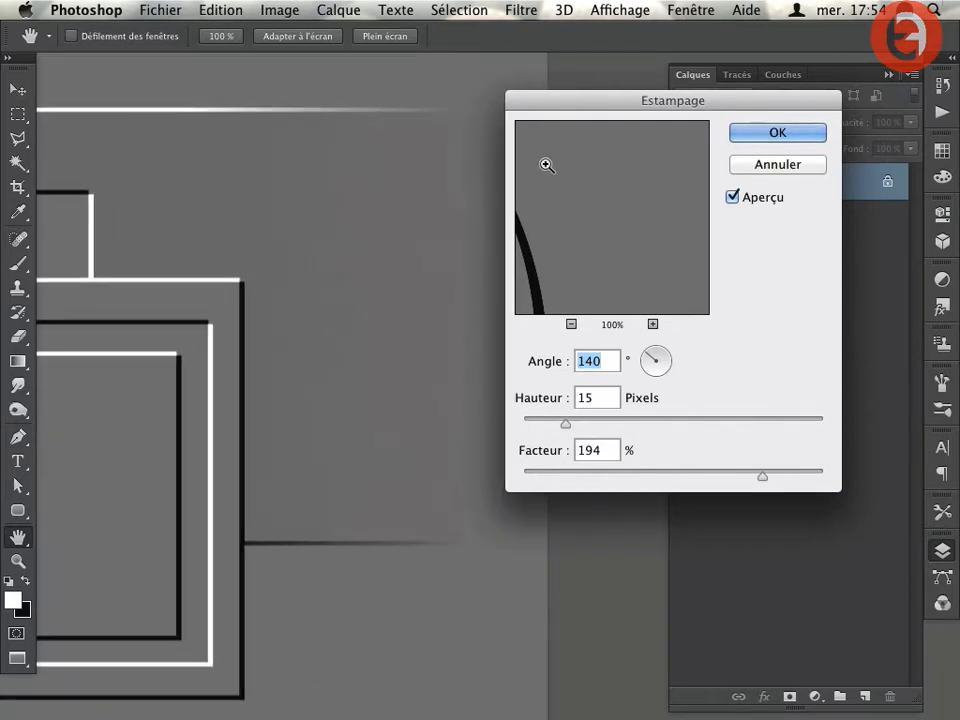
{"action": "left_click_drag", "start_coordinate": [311, 150], "coordinate": [377, 184]}
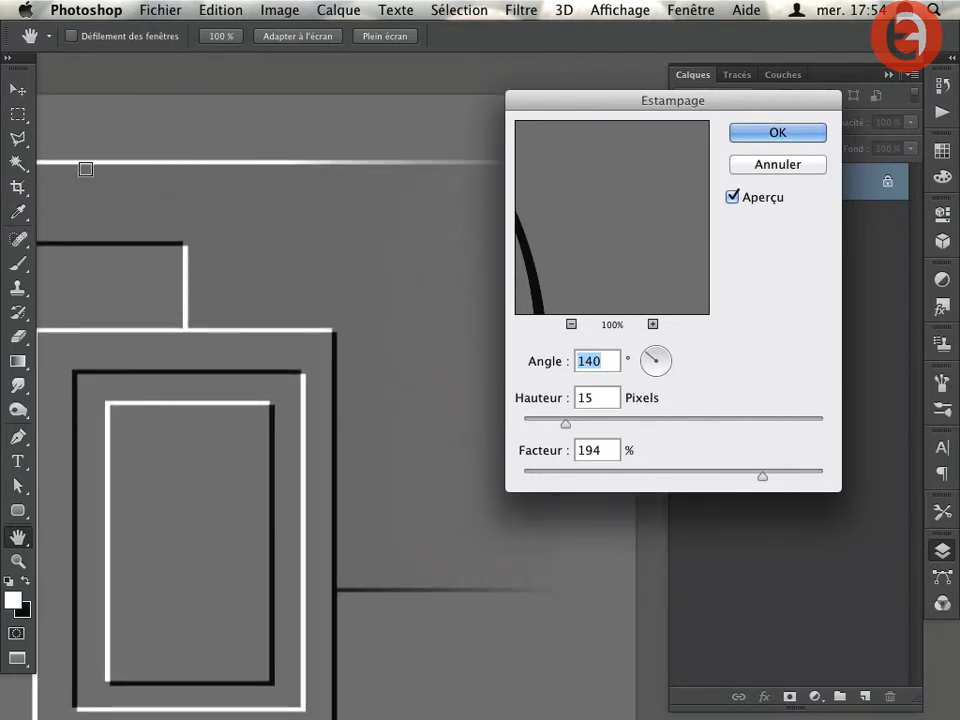
{"action": "left_click_drag", "start_coordinate": [441, 197], "coordinate": [274, 197]}
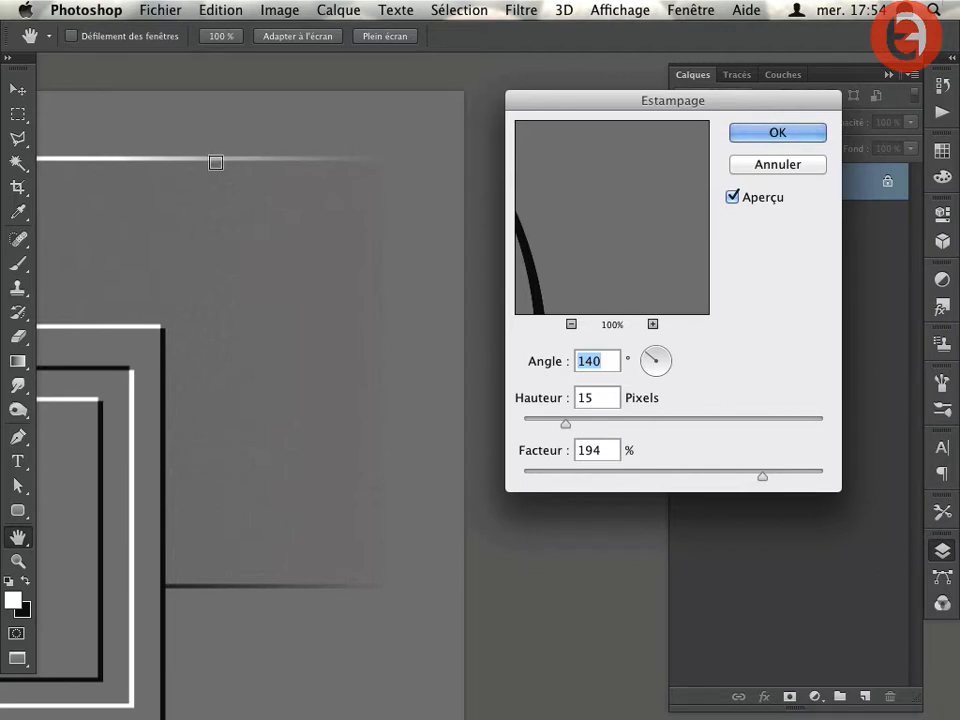
{"action": "left_click_drag", "start_coordinate": [566, 424], "coordinate": [575, 424]}
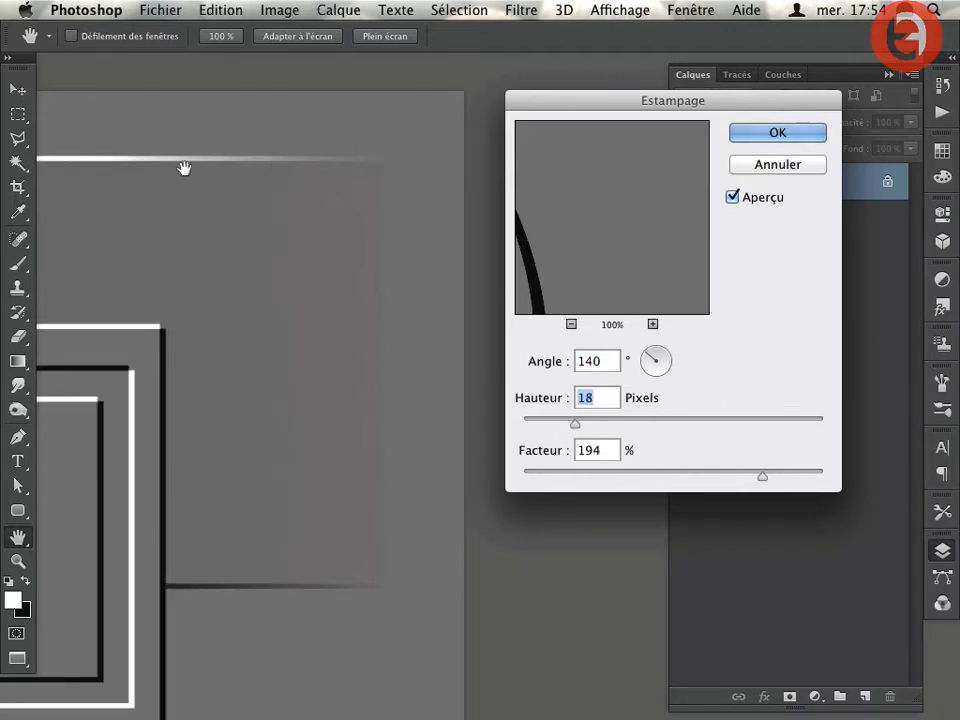
Step: Try a factor (Facteur) of 58 % in the Estampage filter while examining the embossed circles
{"action": "left_click_drag", "start_coordinate": [685, 159], "coordinate": [874, 146]}
{"action": "left_click_drag", "start_coordinate": [190, 138], "coordinate": [208, 198]}
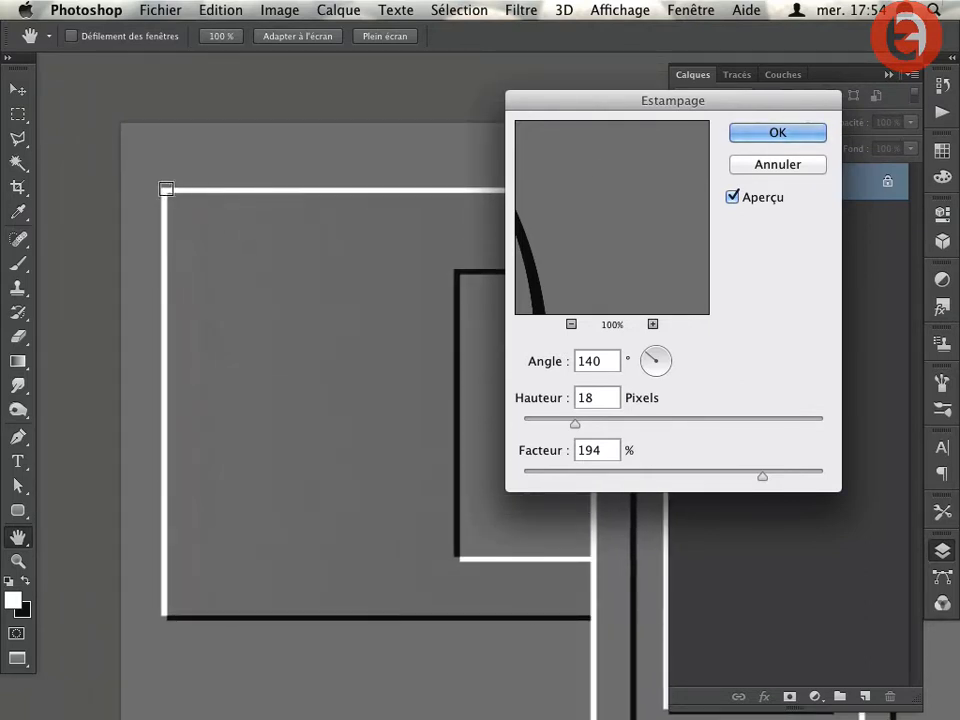
{"action": "left_click_drag", "start_coordinate": [272, 239], "coordinate": [187, 227]}
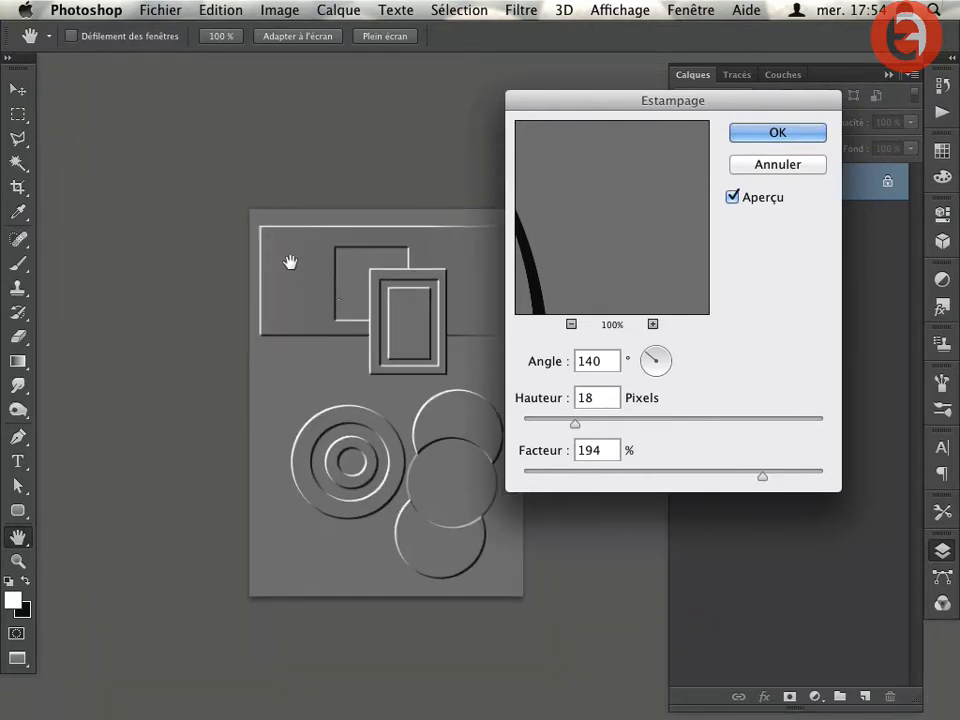
{"action": "left_click_drag", "start_coordinate": [290, 262], "coordinate": [122, 143]}
{"action": "left_click_drag", "start_coordinate": [275, 340], "coordinate": [328, 349]}
{"action": "left_click_drag", "start_coordinate": [243, 332], "coordinate": [392, 284]}
{"action": "left_click_drag", "start_coordinate": [328, 326], "coordinate": [418, 360]}
{"action": "left_click", "coordinate": [602, 471]}
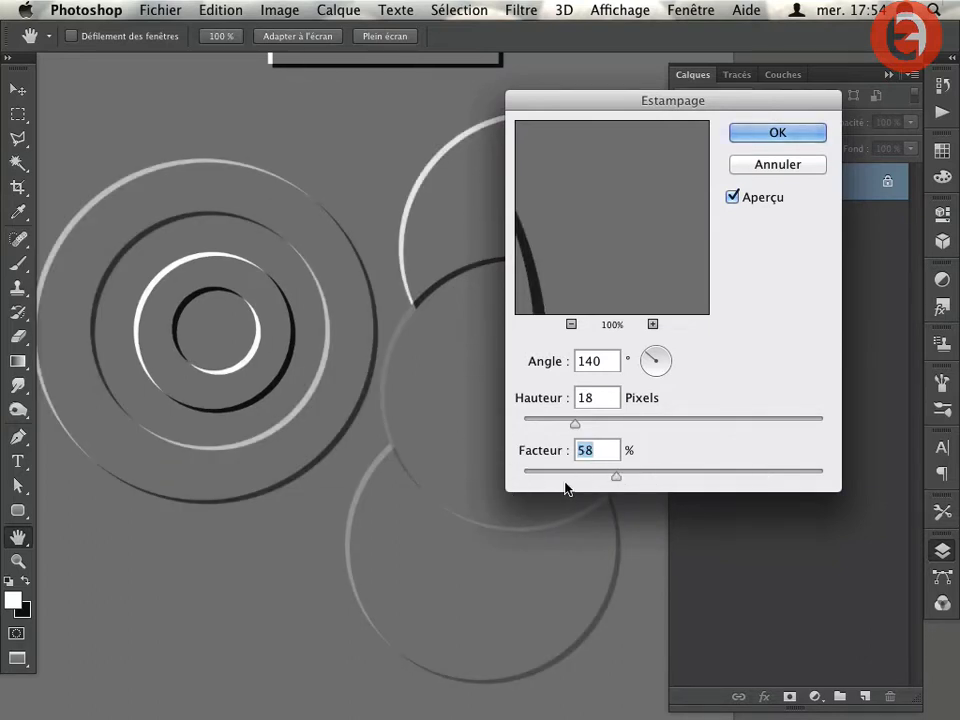
Step: Try a factor of 391 % and examine the embossed contours across the whole image
{"action": "left_click_drag", "start_coordinate": [414, 441], "coordinate": [219, 432]}
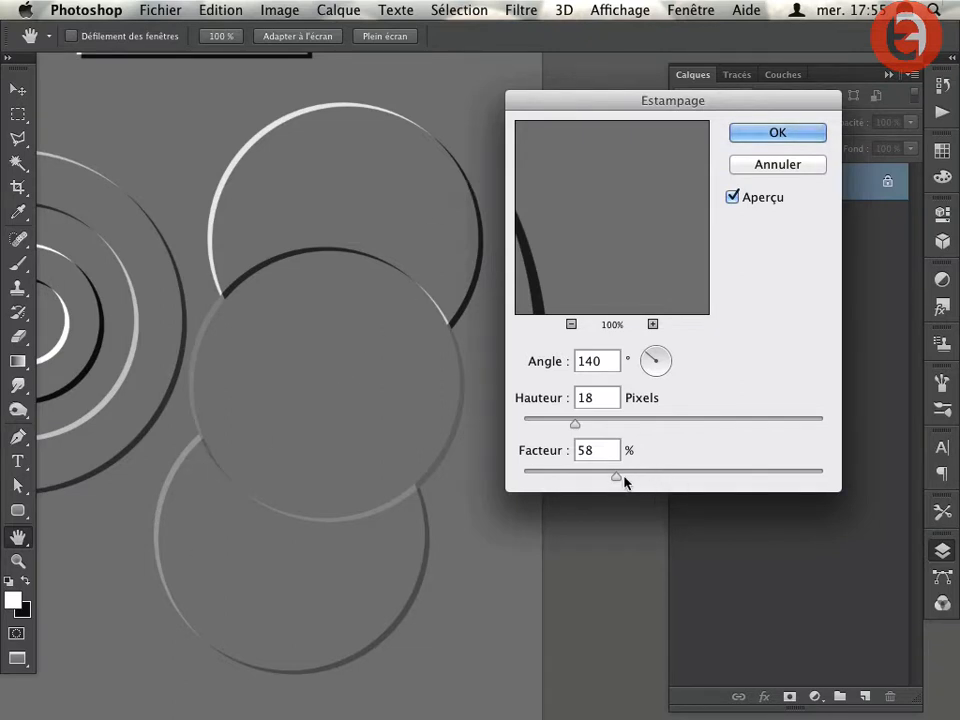
{"action": "left_click_drag", "start_coordinate": [811, 477], "coordinate": [812, 477]}
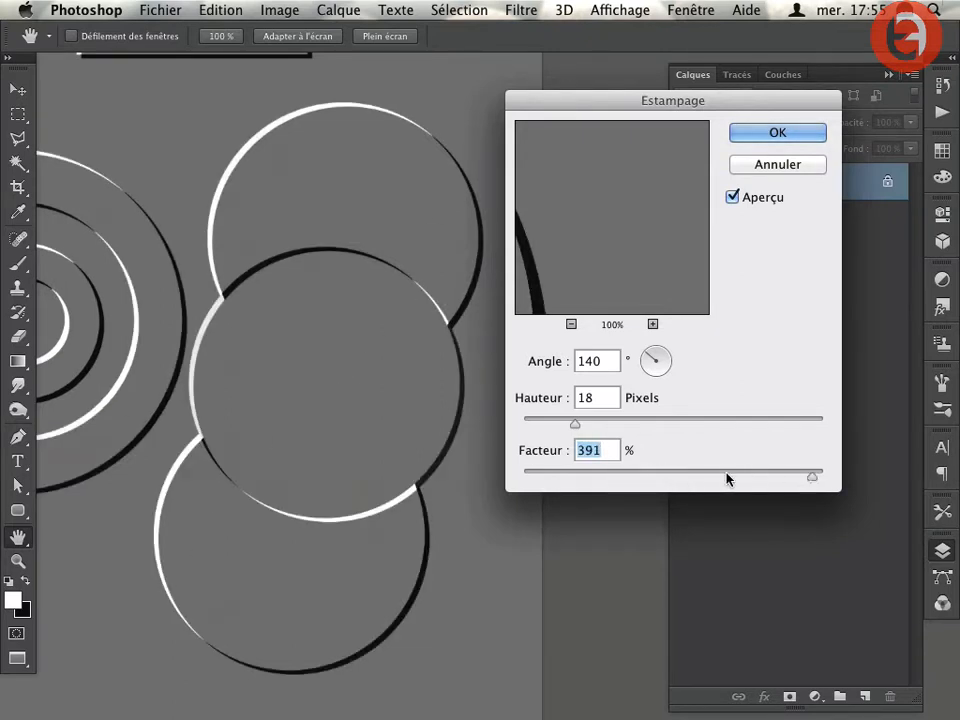
{"action": "scroll", "coordinate": [369, 437], "scroll_direction": "down", "scroll_amount": 5}
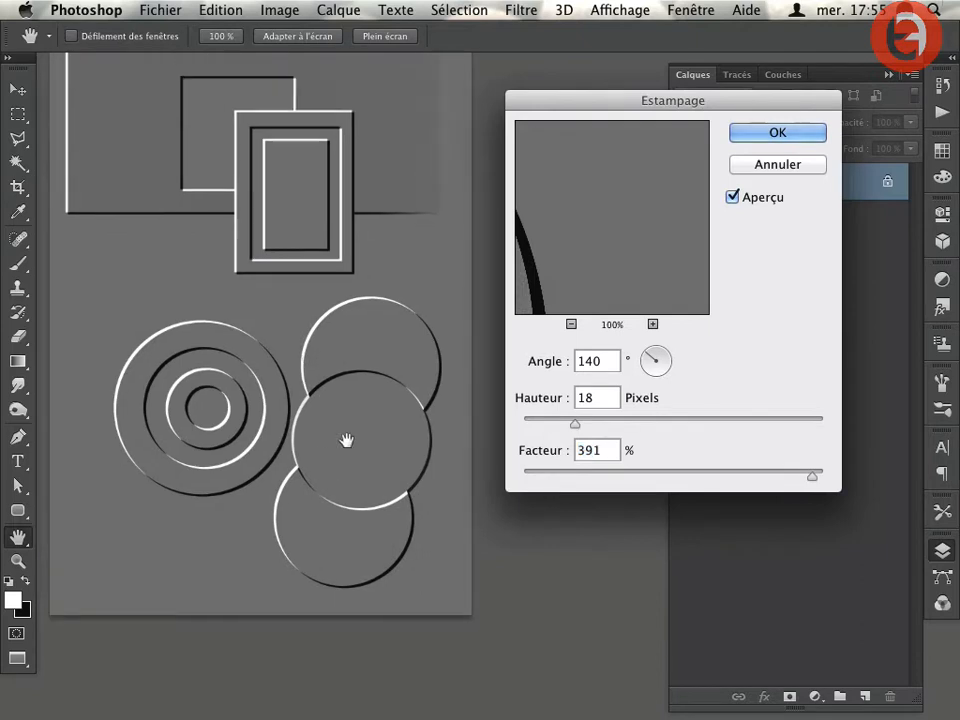
{"action": "scroll", "coordinate": [346, 440], "scroll_direction": "down", "scroll_amount": 3}
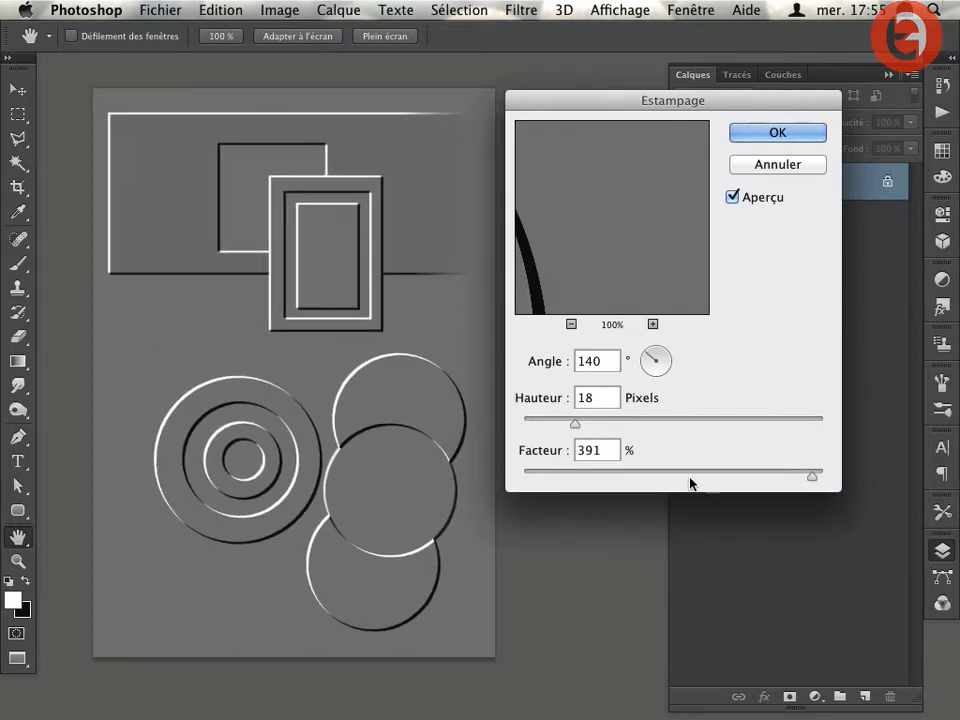
Step: Reduce the emboss factor to 88 %, vary the height and set it to 18 pixels
{"action": "mouse_move", "coordinate": [571, 424]}
{"action": "left_mouse_down"}
{"action": "mouse_move", "coordinate": [553, 424]}
{"action": "mouse_move", "coordinate": [707, 423]}
{"action": "mouse_move", "coordinate": [545, 424]}
{"action": "mouse_move", "coordinate": [560, 424]}
{"action": "left_mouse_up"}
{"action": "left_click_drag", "start_coordinate": [811, 478], "coordinate": [666, 476]}
{"action": "left_click_drag", "start_coordinate": [561, 424], "coordinate": [575, 424]}
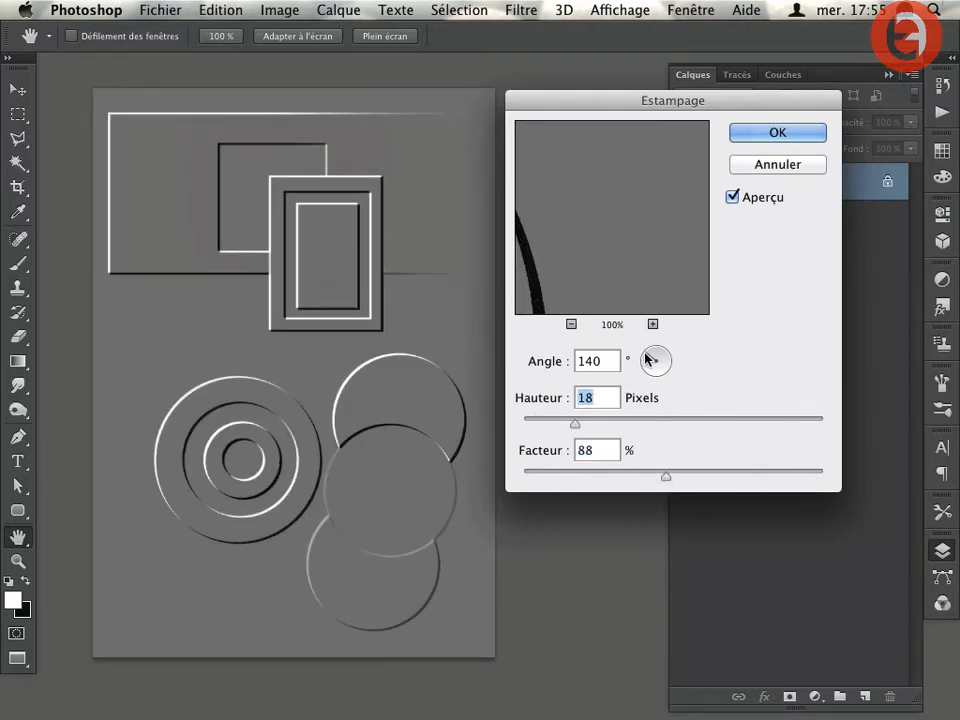
Step: Try emboss angles of 47° and 140°, and cancel the Estampage filter
{"action": "left_click", "coordinate": [667, 350]}
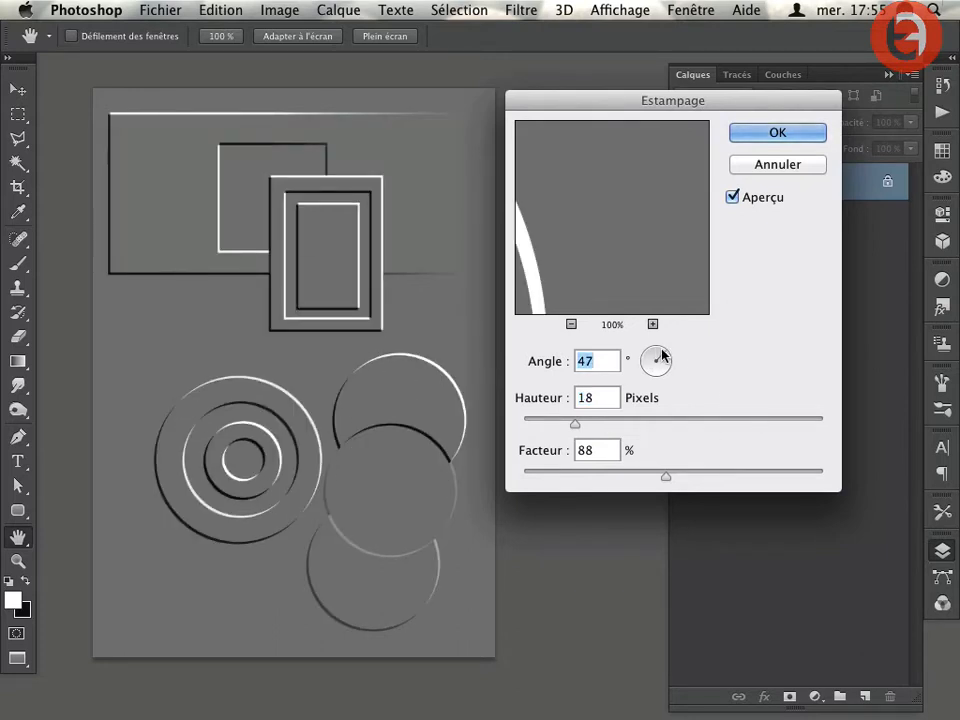
{"action": "left_click", "coordinate": [663, 384]}
{"action": "left_click_drag", "start_coordinate": [661, 376], "coordinate": [634, 343]}
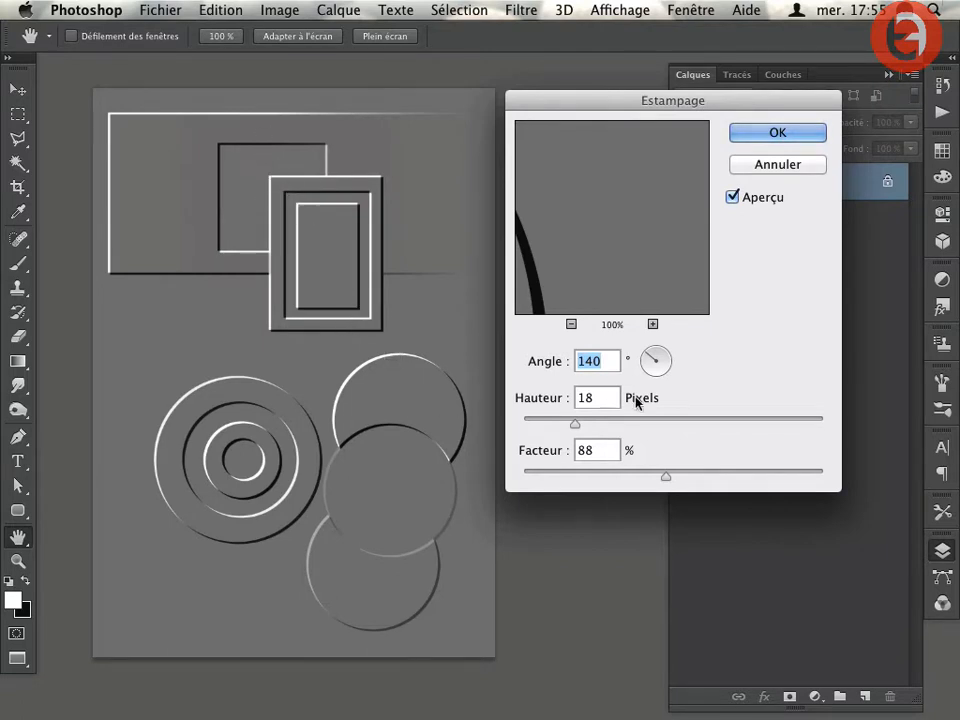
{"action": "left_click", "coordinate": [776, 165]}
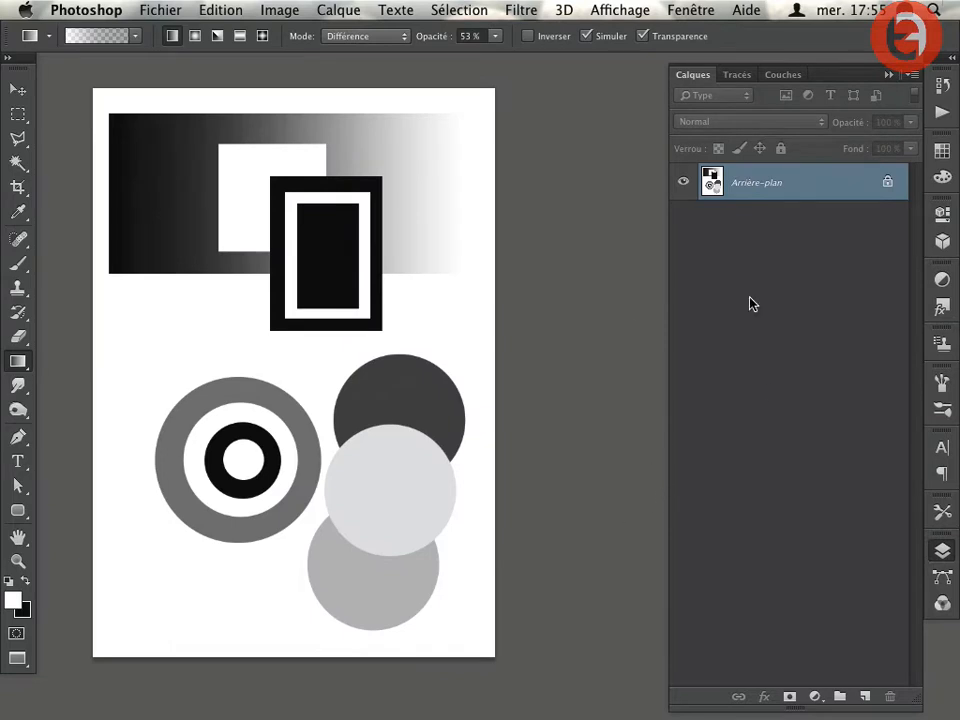
Step: Fill the background with white and convert it into an unlocked regular layer
{"action": "key", "text": "alt+BackSpace"}
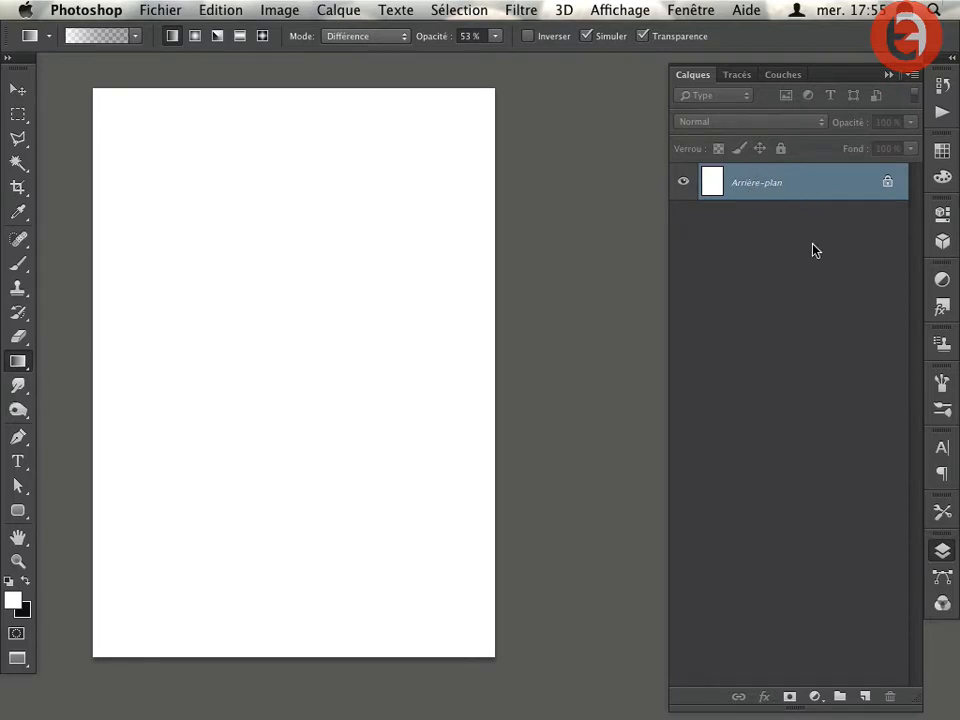
{"action": "double_click", "coordinate": [818, 181], "text": "alt"}
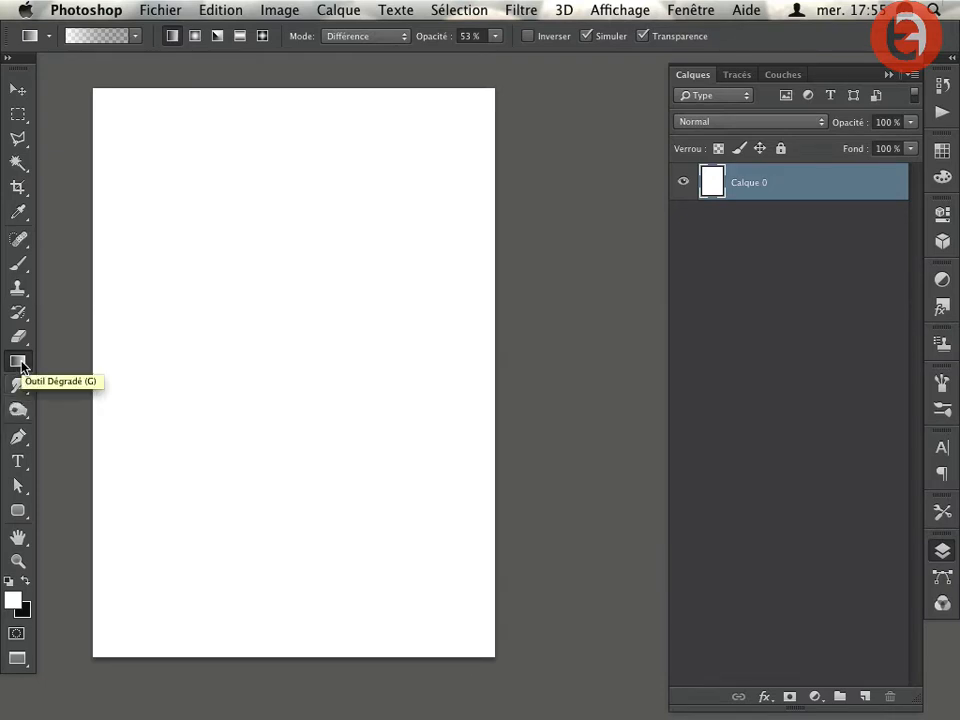
Step: Set the Gradient tool to Différence mode, 50 % opacity and the diamond gradient type
{"action": "left_click", "coordinate": [382, 38]}
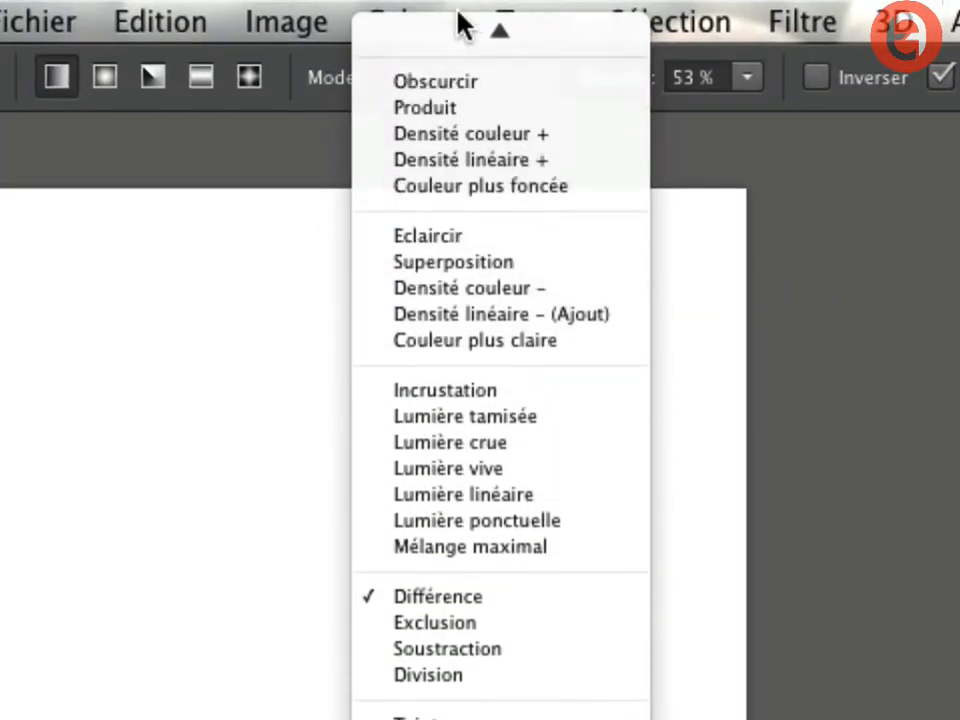
{"action": "mouse_move", "coordinate": [458, 24]}
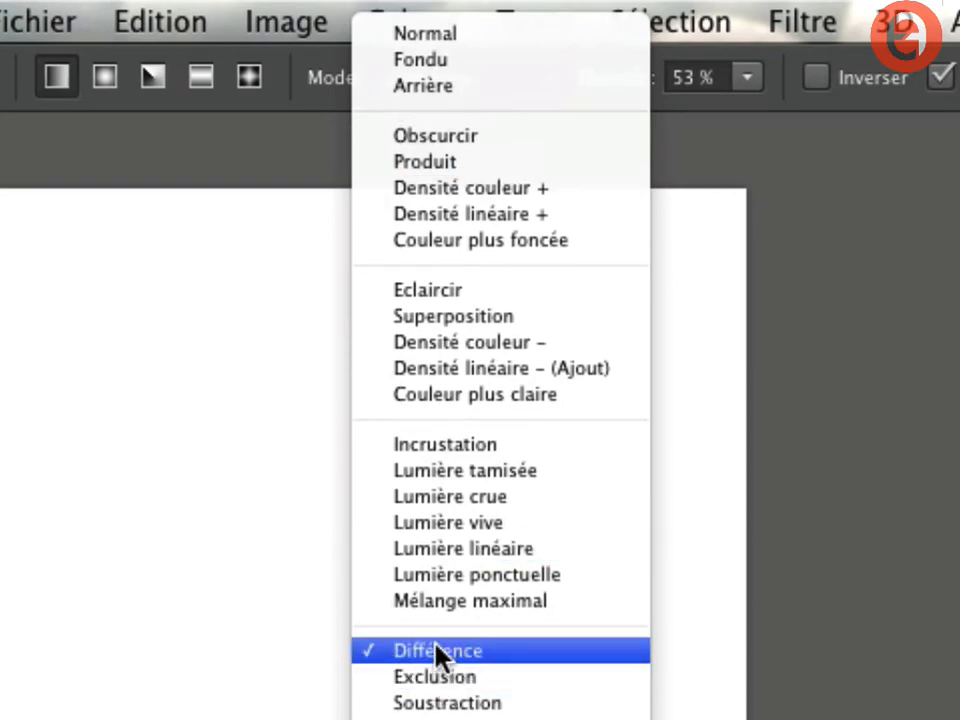
{"action": "left_click", "coordinate": [437, 651]}
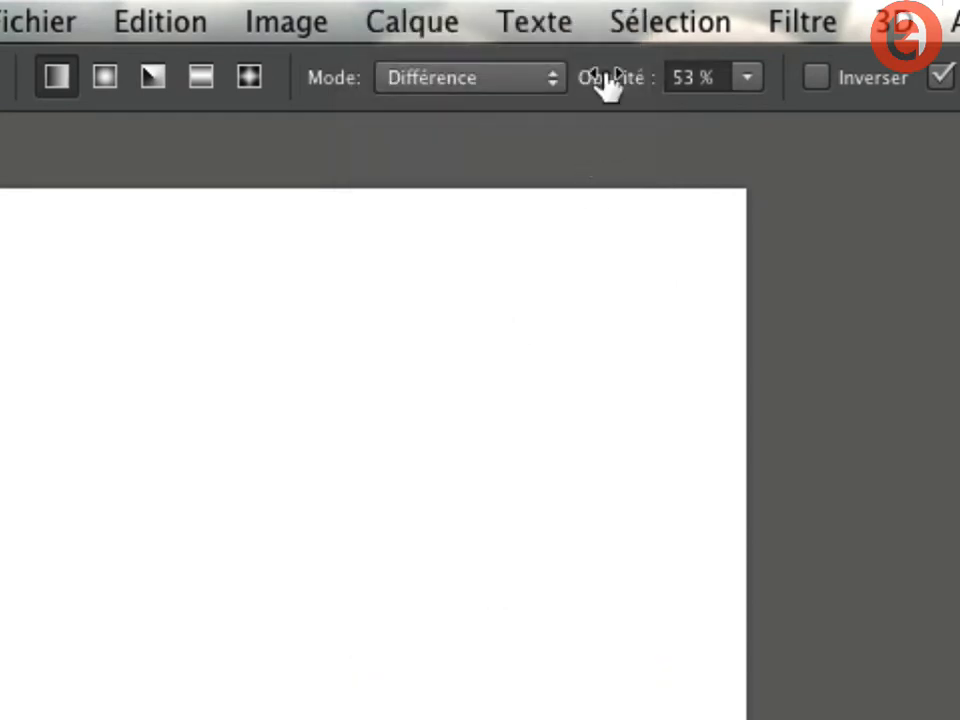
{"action": "mouse_move", "coordinate": [606, 86]}
{"action": "left_mouse_down"}
{"action": "mouse_move", "coordinate": [600, 92]}
{"action": "mouse_move", "coordinate": [611, 91]}
{"action": "left_mouse_up"}
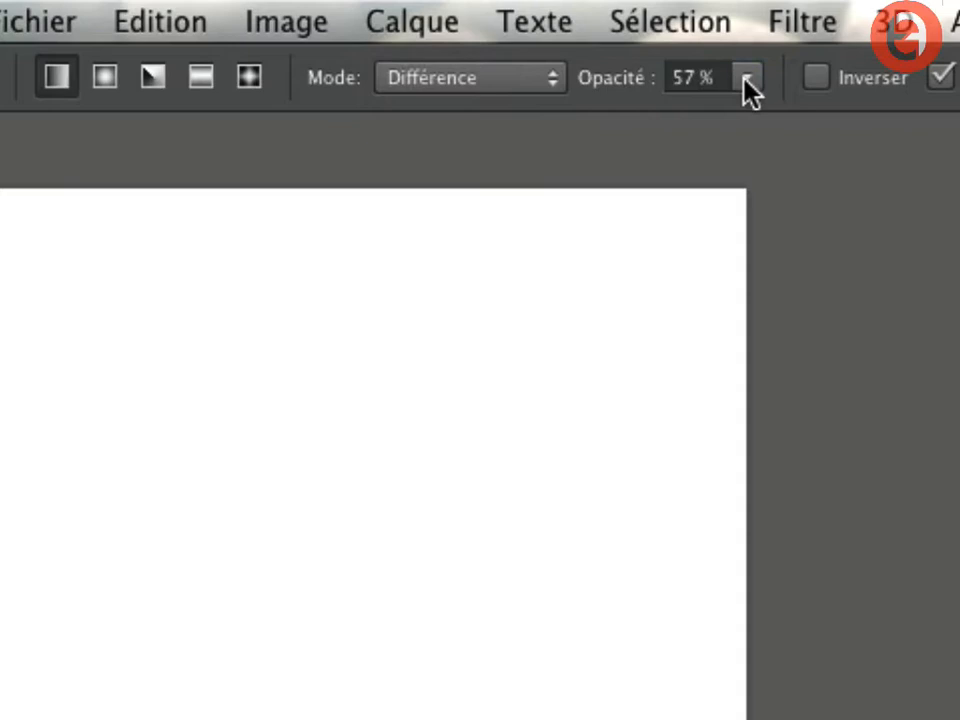
{"action": "double_click", "coordinate": [689, 73]}
{"action": "type", "text": "50"}
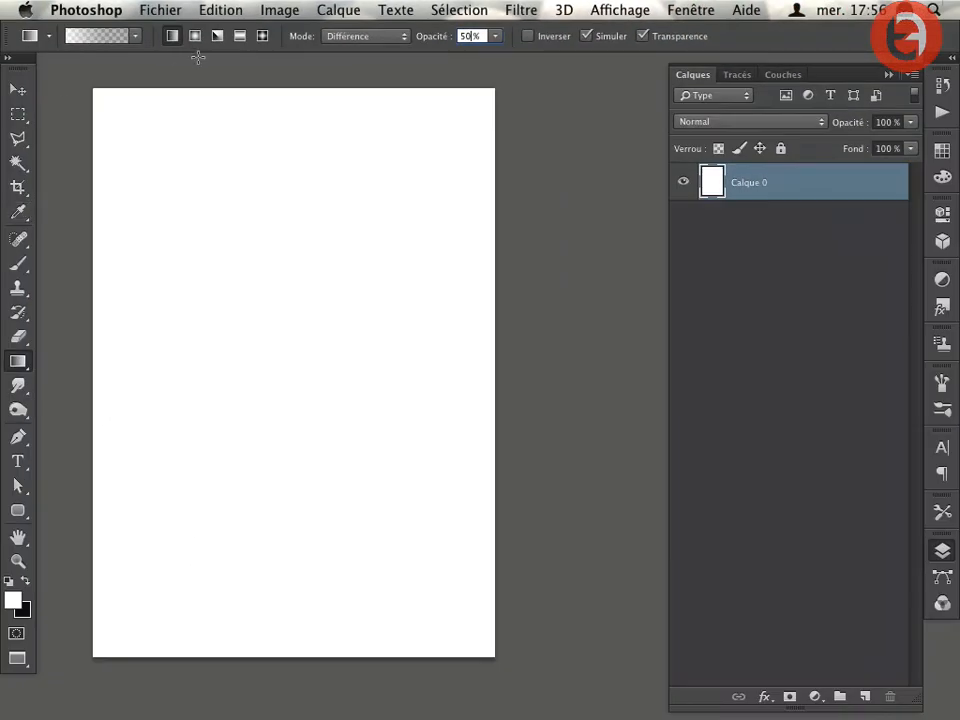
{"action": "left_click", "coordinate": [263, 37]}
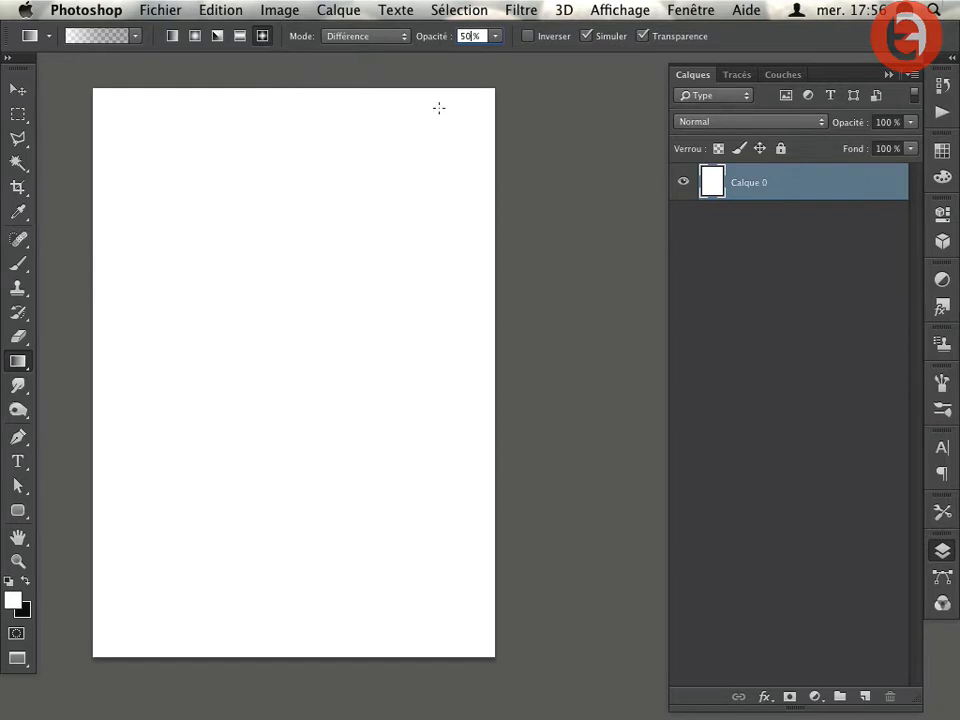
Step: Draw overlapping diamond gradients of various sizes and directions across the upper part of the canvas
{"action": "left_click_drag", "start_coordinate": [150, 142], "coordinate": [106, 87]}
{"action": "left_click_drag", "start_coordinate": [120, 213], "coordinate": [90, 256]}
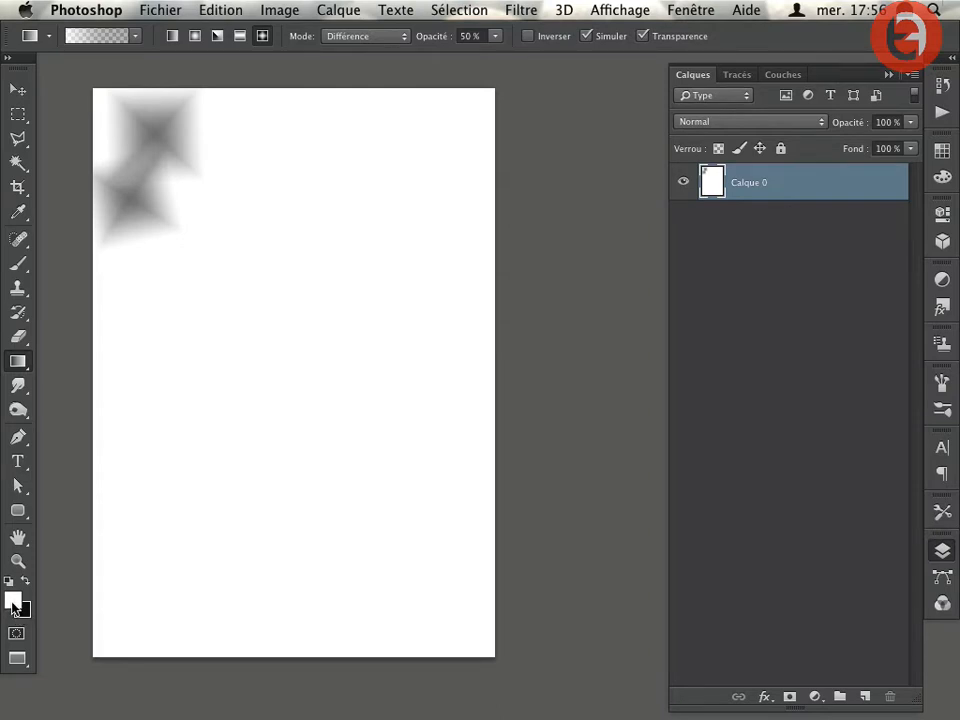
{"action": "left_click_drag", "start_coordinate": [221, 126], "coordinate": [300, 62]}
{"action": "left_click_drag", "start_coordinate": [229, 214], "coordinate": [268, 276]}
{"action": "left_click_drag", "start_coordinate": [303, 204], "coordinate": [369, 161]}
{"action": "left_click_drag", "start_coordinate": [321, 141], "coordinate": [313, 68]}
{"action": "left_click_drag", "start_coordinate": [411, 189], "coordinate": [496, 156]}
{"action": "left_click_drag", "start_coordinate": [441, 287], "coordinate": [466, 336]}
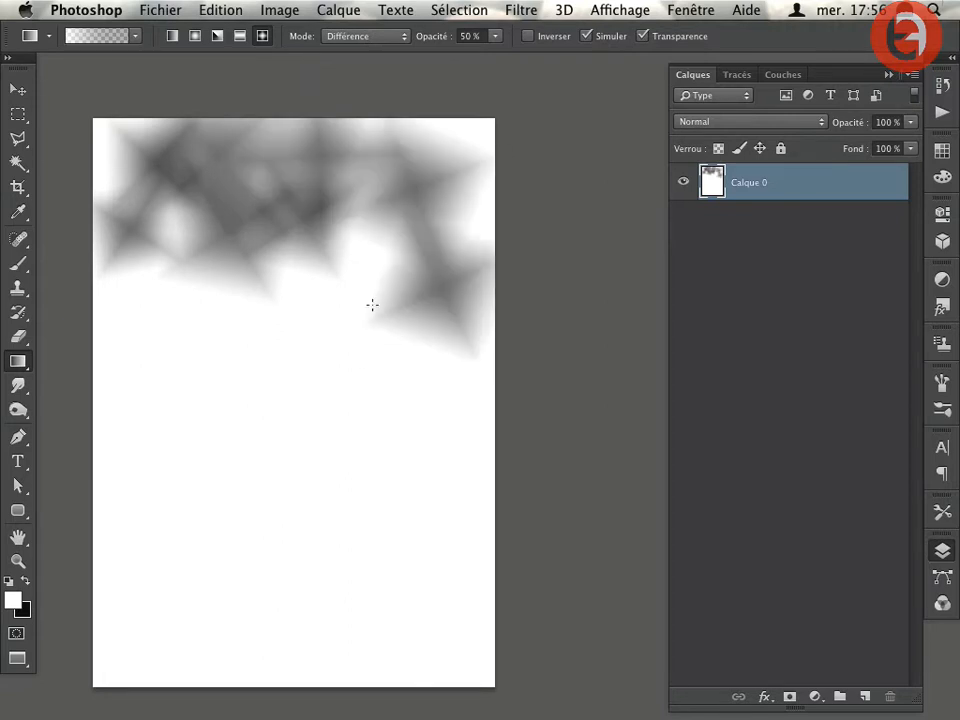
Step: Add more diamond gradients of different sizes across the middle of the canvas and along its left edge
{"action": "left_click_drag", "start_coordinate": [354, 317], "coordinate": [282, 420]}
{"action": "left_click_drag", "start_coordinate": [211, 352], "coordinate": [331, 497]}
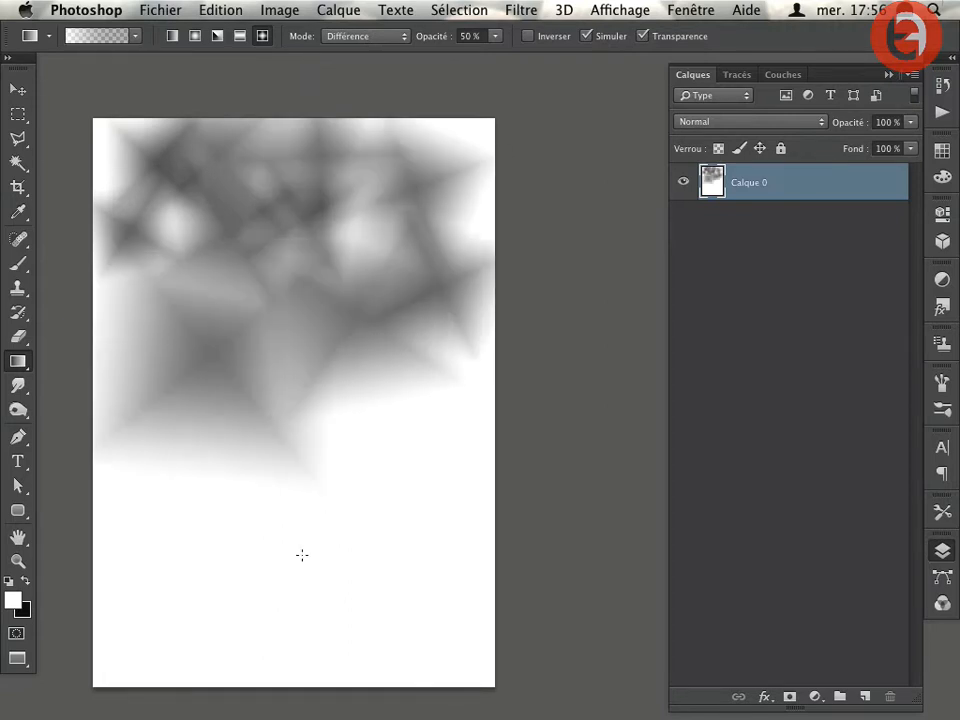
{"action": "left_click_drag", "start_coordinate": [269, 467], "coordinate": [269, 467]}
{"action": "left_click_drag", "start_coordinate": [182, 488], "coordinate": [214, 414]}
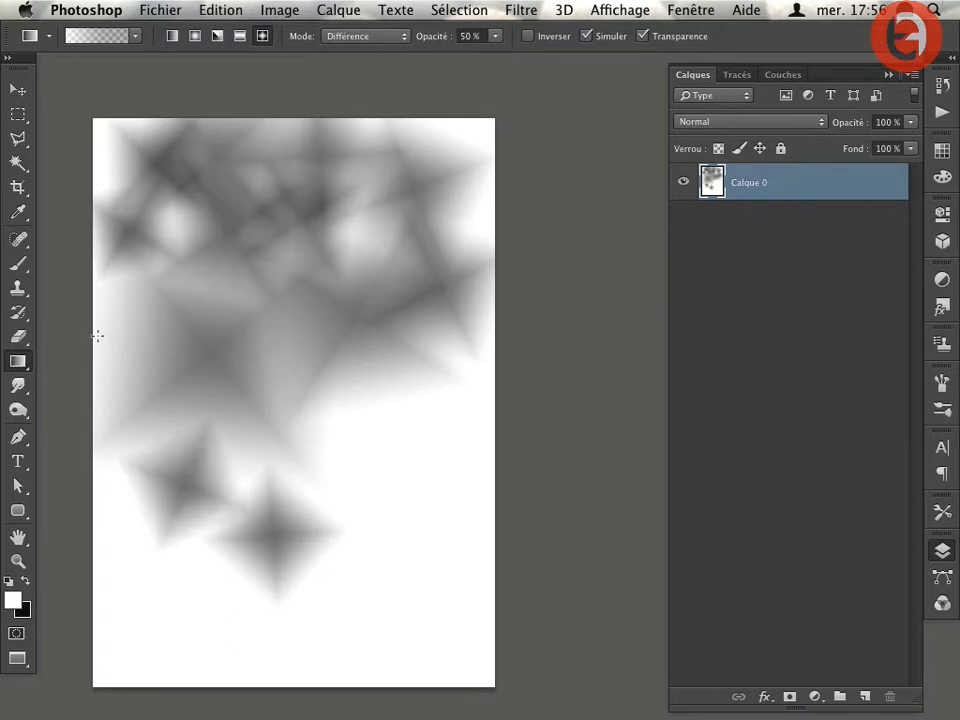
{"action": "left_click_drag", "start_coordinate": [125, 342], "coordinate": [88, 305]}
{"action": "left_click_drag", "start_coordinate": [343, 415], "coordinate": [475, 403]}
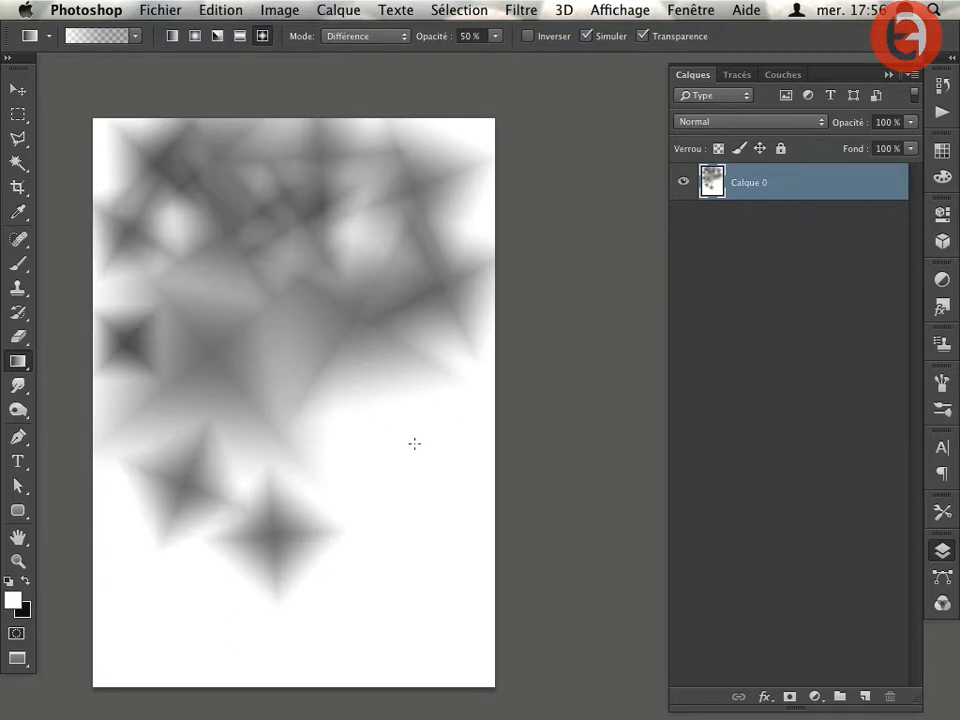
{"action": "left_click_drag", "start_coordinate": [270, 350], "coordinate": [266, 418]}
Step: Cover the bottom and the lower right area of the canvas with overlapping diamond gradients
{"action": "left_click_drag", "start_coordinate": [126, 538], "coordinate": [185, 717]}
{"action": "left_click_drag", "start_coordinate": [198, 634], "coordinate": [220, 655]}
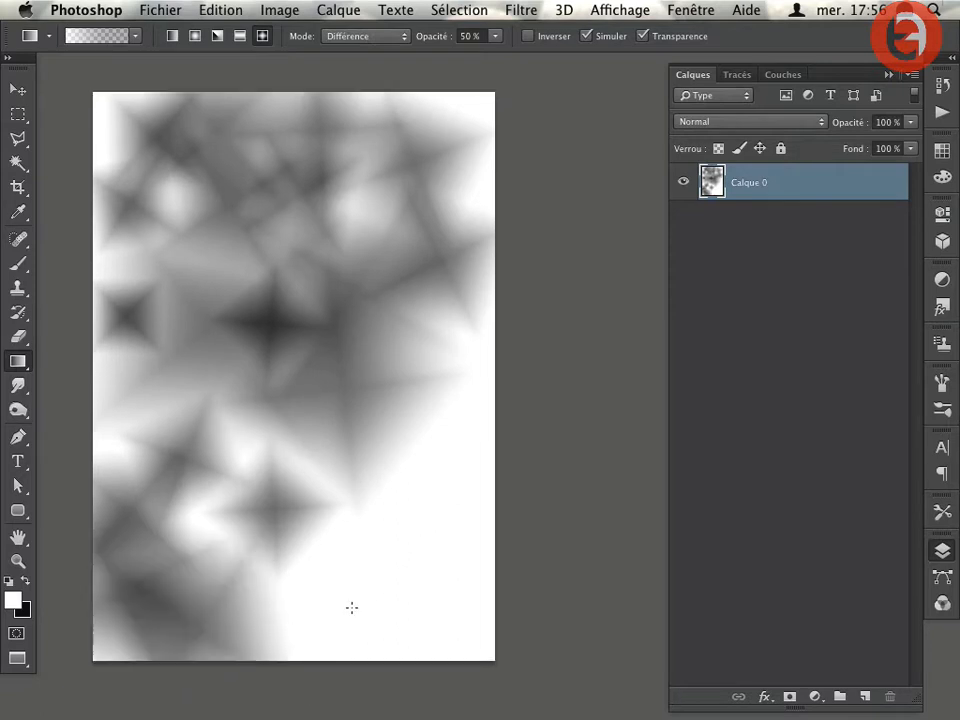
{"action": "left_click_drag", "start_coordinate": [336, 619], "coordinate": [440, 678]}
{"action": "left_click_drag", "start_coordinate": [437, 615], "coordinate": [531, 677]}
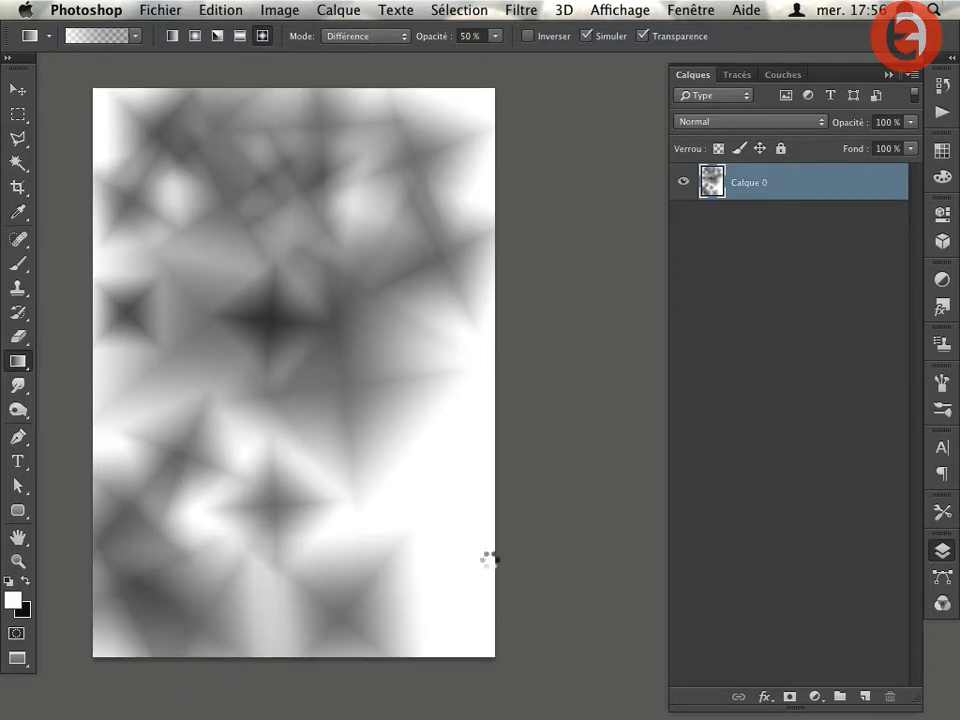
{"action": "mouse_move", "coordinate": [386, 499]}
{"action": "left_mouse_down"}
{"action": "mouse_move", "coordinate": [482, 417]}
{"action": "mouse_move", "coordinate": [484, 373]}
{"action": "mouse_move", "coordinate": [505, 368]}
{"action": "left_mouse_up"}
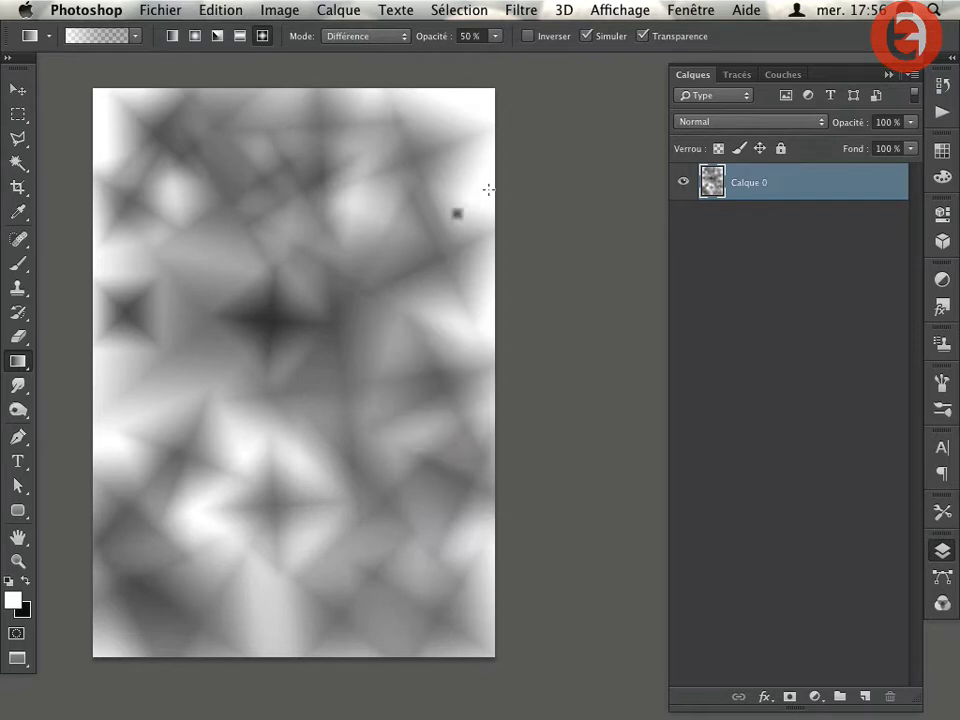
Step: Add small diamond gradients in the upper right corner of the canvas and along its left edge
{"action": "key", "text": "super+z"}
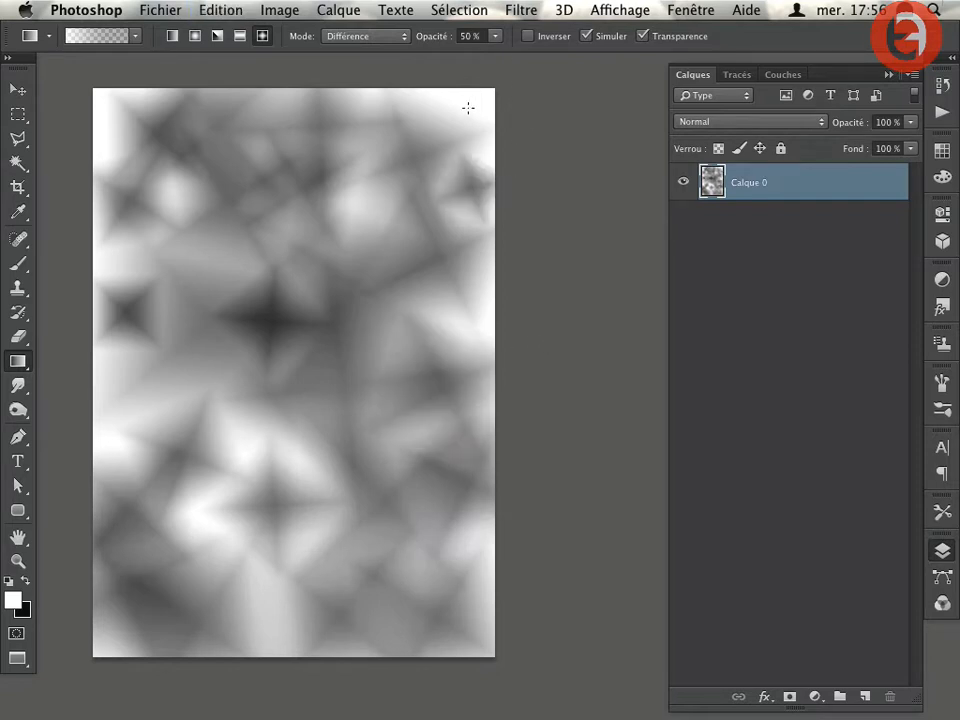
{"action": "left_click_drag", "start_coordinate": [497, 66], "coordinate": [463, 128]}
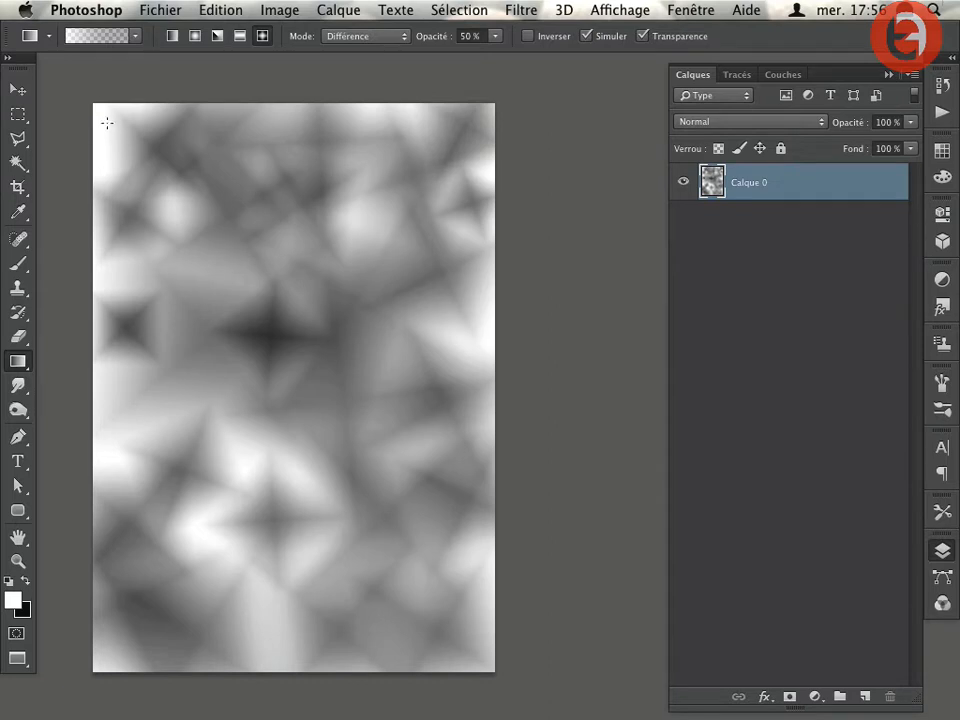
{"action": "scroll", "coordinate": [107, 122], "scroll_direction": "up", "scroll_amount": 2}
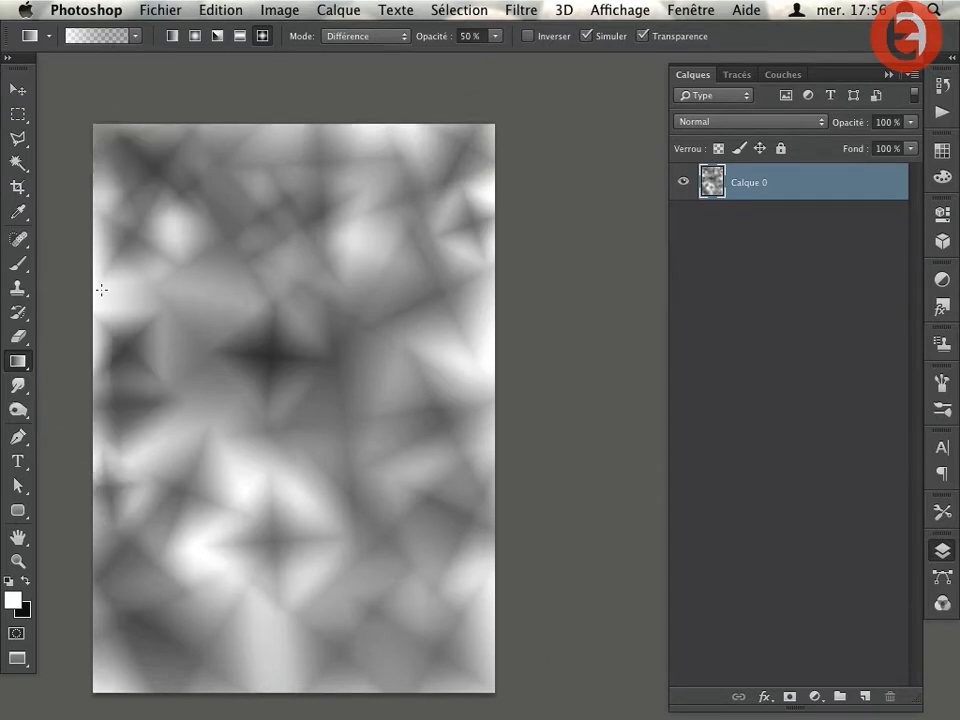
{"action": "scroll", "coordinate": [450, 338], "scroll_direction": "down", "scroll_amount": 2}
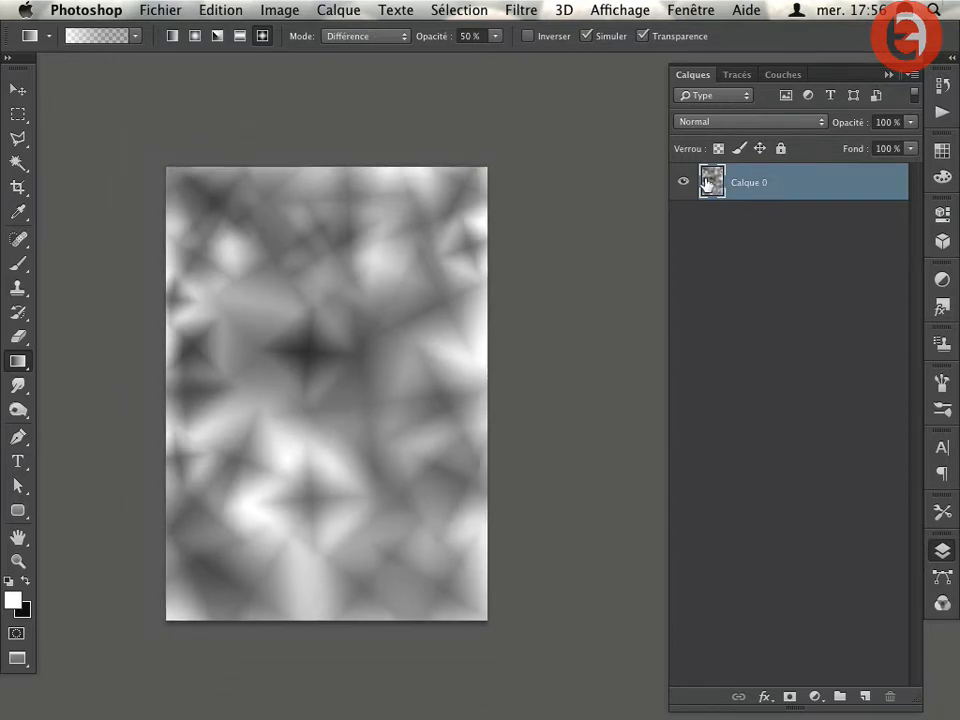
Step: Convert Calque 0 to a smart object and apply the Estampage filter with a height of 19 pixels and a factor of 197 %
{"action": "right_click", "coordinate": [800, 183]}
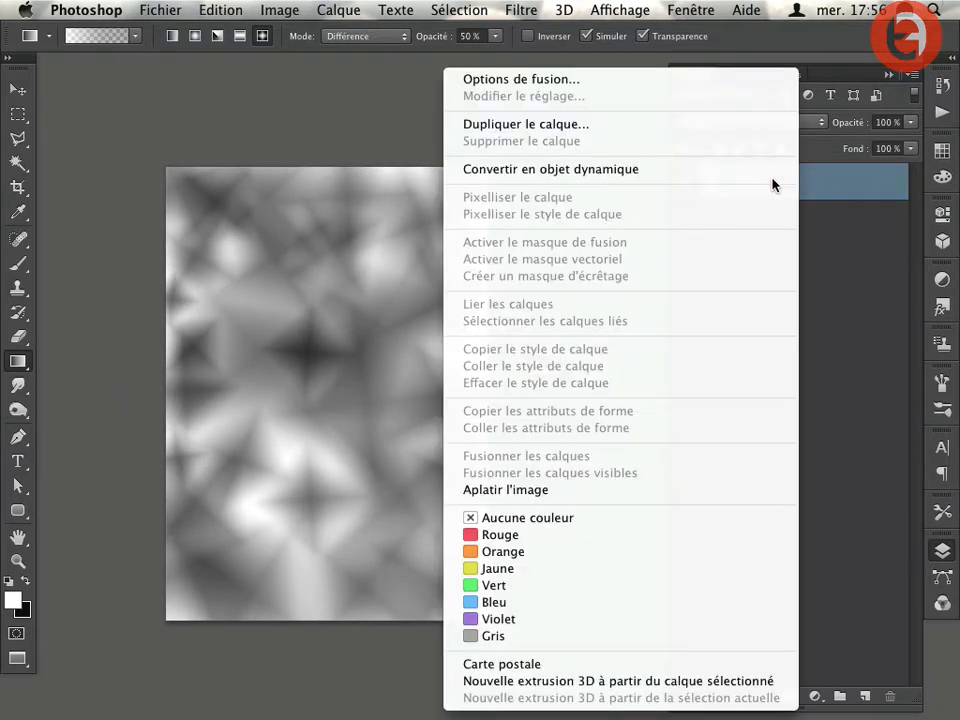
{"action": "left_click", "coordinate": [543, 170]}
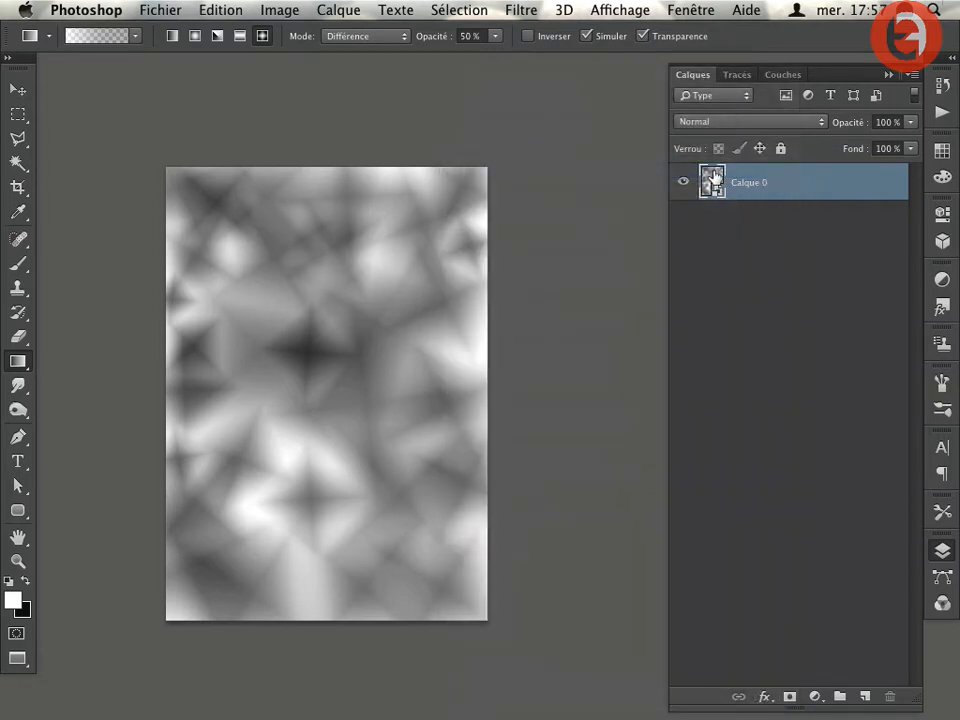
{"action": "left_click", "coordinate": [522, 9]}
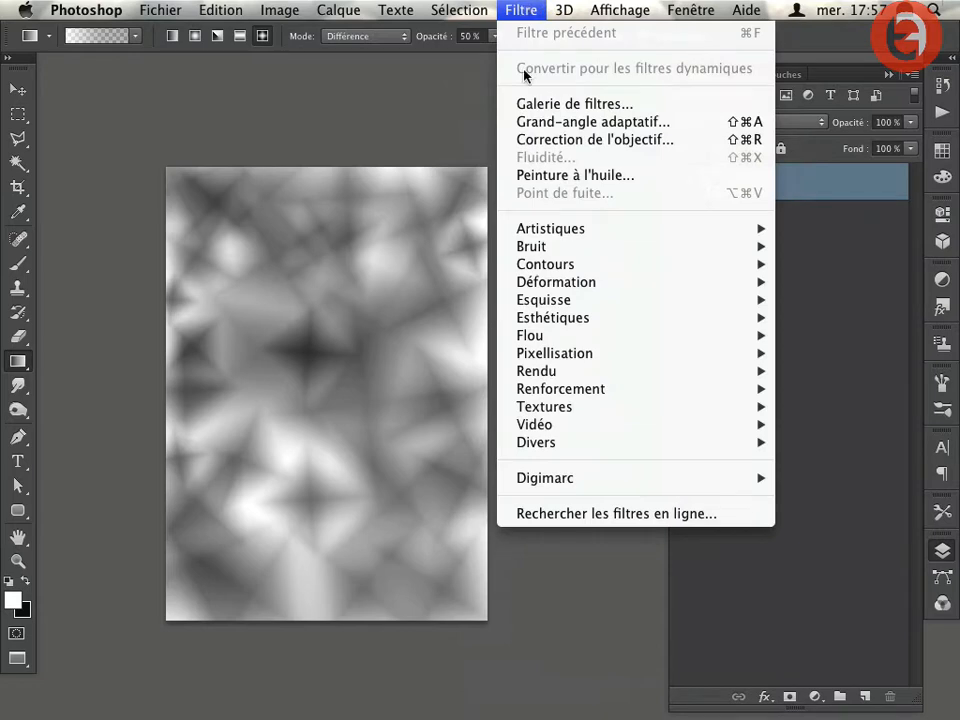
{"action": "mouse_move", "coordinate": [681, 329]}
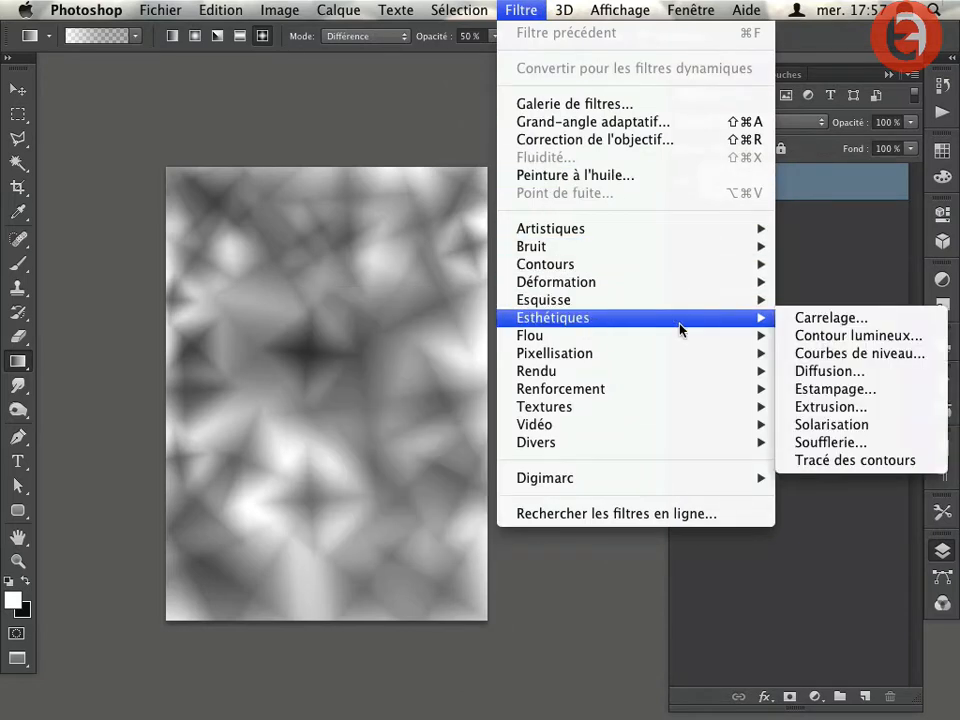
{"action": "left_click", "coordinate": [833, 389]}
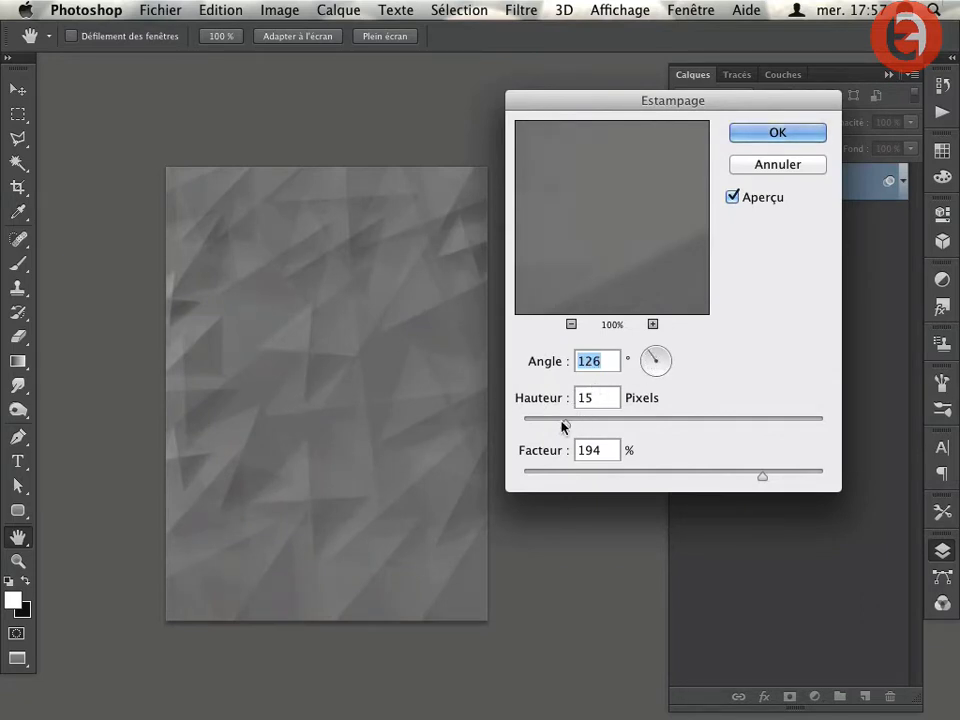
{"action": "left_click_drag", "start_coordinate": [564, 424], "coordinate": [578, 424]}
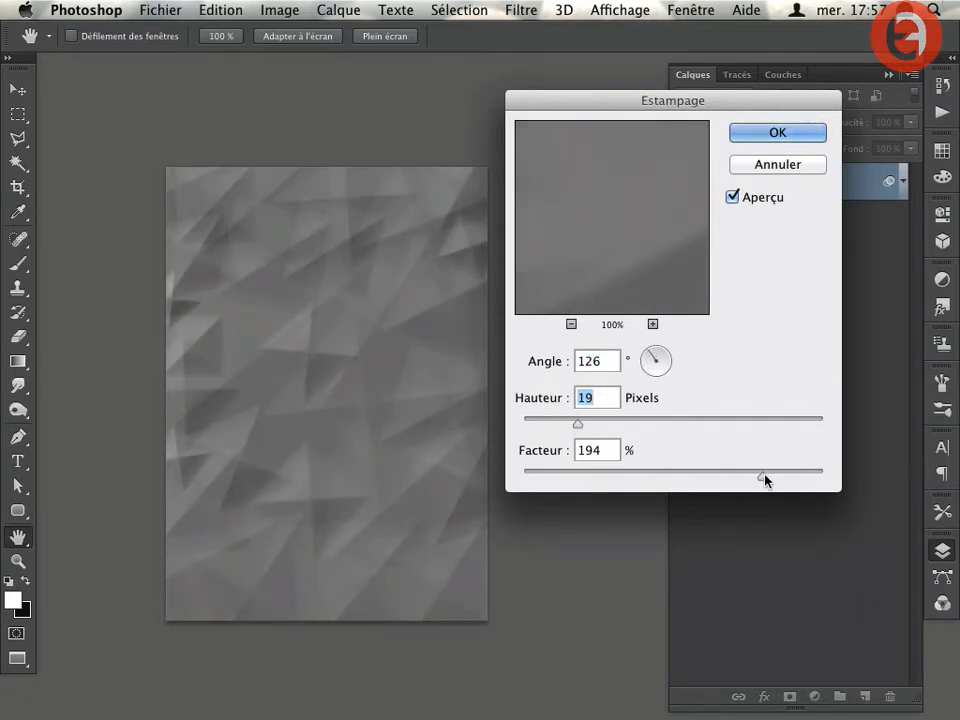
{"action": "mouse_move", "coordinate": [762, 476]}
{"action": "left_mouse_down"}
{"action": "mouse_move", "coordinate": [692, 476]}
{"action": "mouse_move", "coordinate": [765, 478]}
{"action": "left_mouse_up"}
{"action": "scroll", "coordinate": [357, 343], "scroll_direction": "up", "scroll_amount": 2}
{"action": "scroll", "coordinate": [357, 343], "scroll_direction": "up", "scroll_amount": 1}
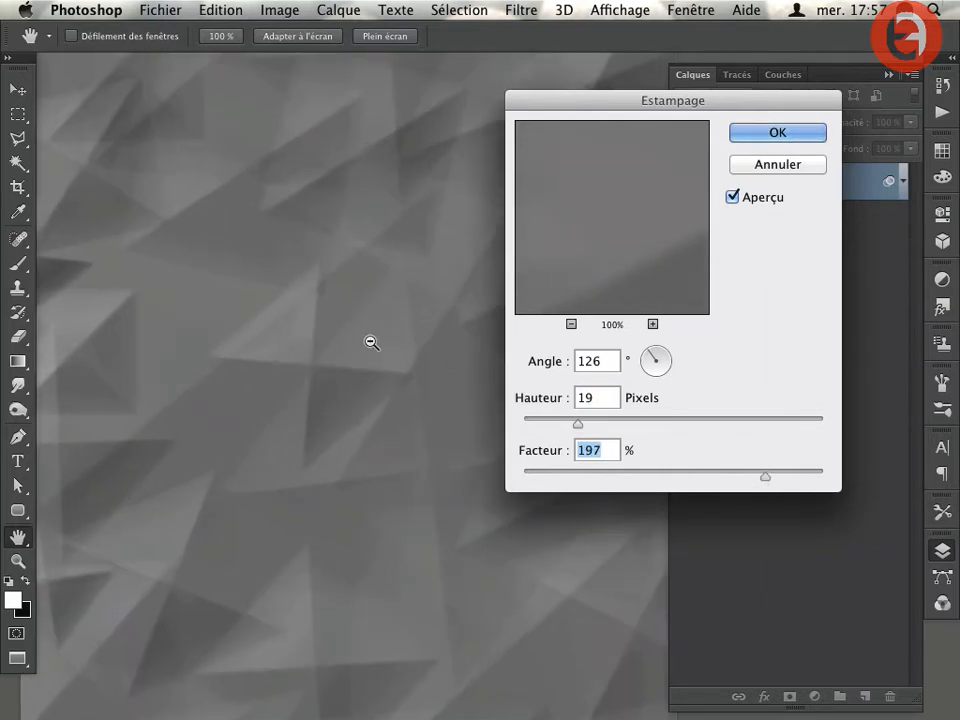
{"action": "scroll", "coordinate": [369, 339], "scroll_direction": "down", "scroll_amount": 3}
{"action": "scroll", "coordinate": [304, 351], "scroll_direction": "up", "scroll_amount": 2}
{"action": "left_click_drag", "start_coordinate": [385, 360], "coordinate": [306, 321]}
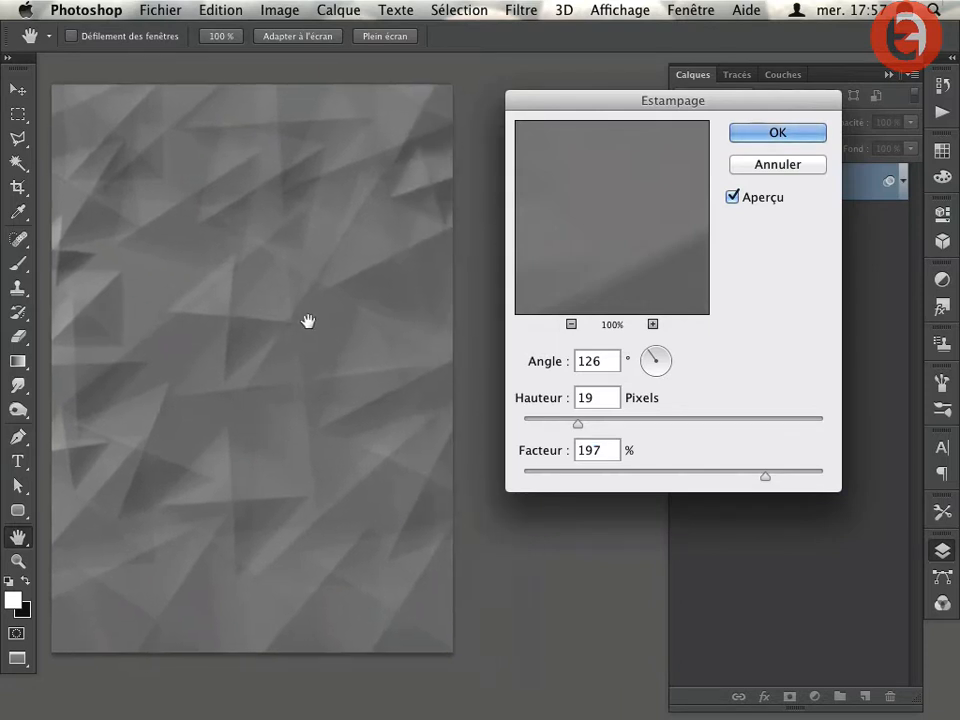
{"action": "left_click", "coordinate": [777, 136]}
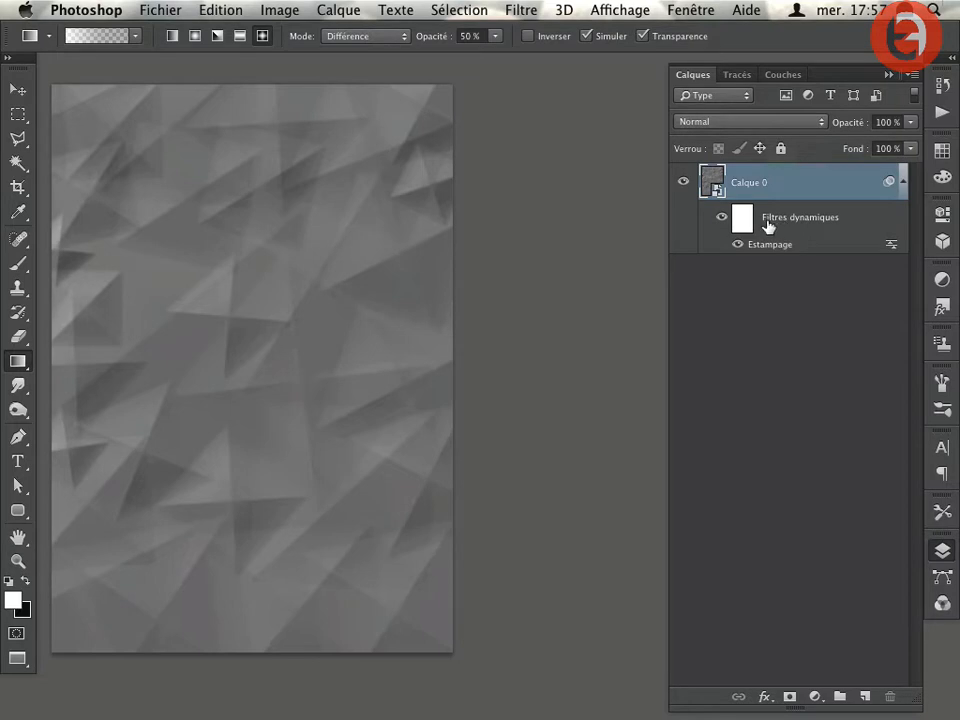
Step: Reopen the Estampage smart filter's settings, close them without changes and examine the embossed texture up close
{"action": "double_click", "coordinate": [761, 245]}
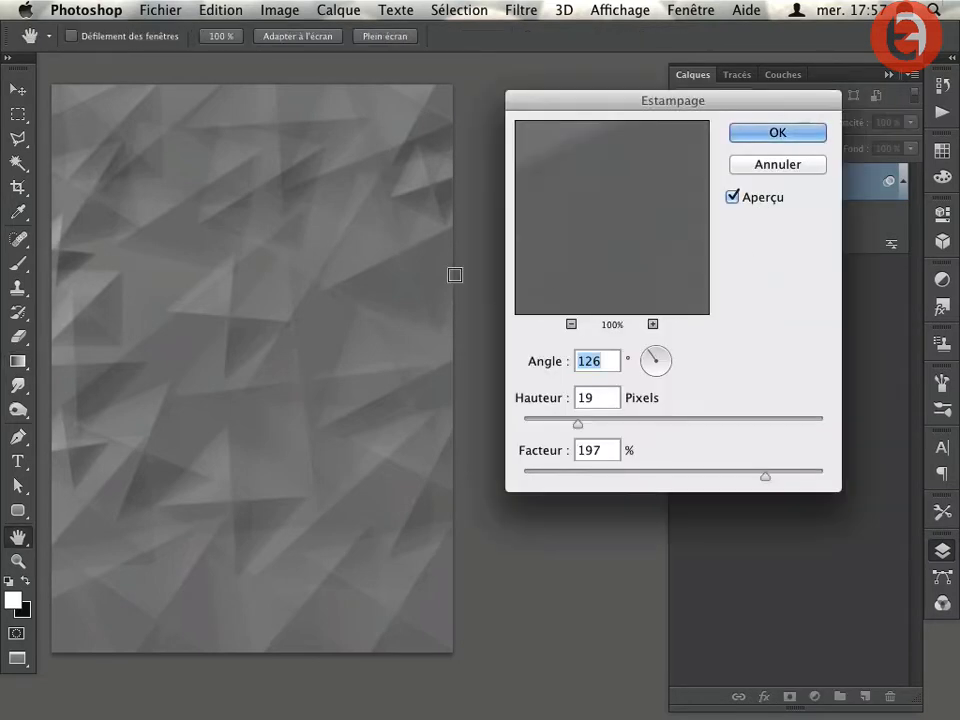
{"action": "left_click", "coordinate": [766, 168]}
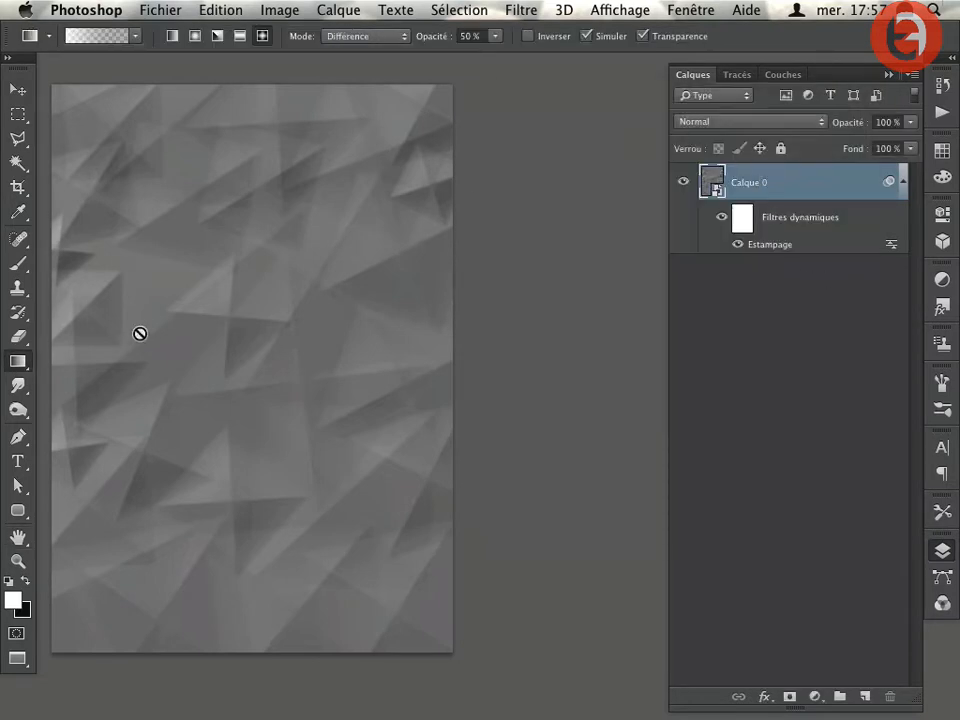
{"action": "left_click", "coordinate": [155, 326], "text": "super"}
{"action": "left_click_drag", "start_coordinate": [199, 231], "coordinate": [348, 366]}
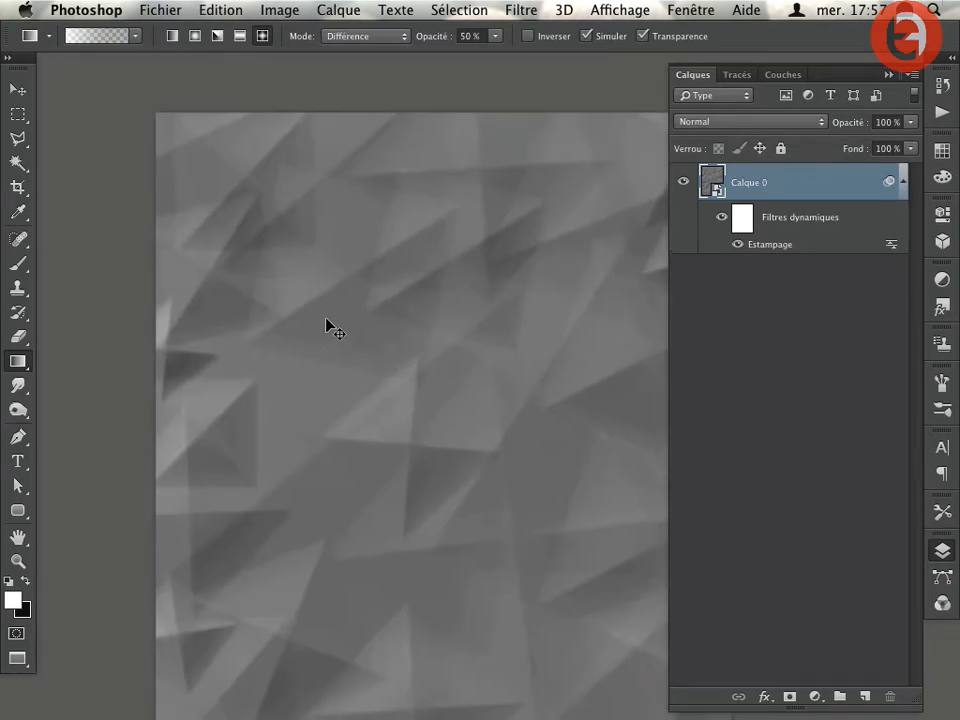
{"action": "left_click", "coordinate": [335, 330], "text": "super"}
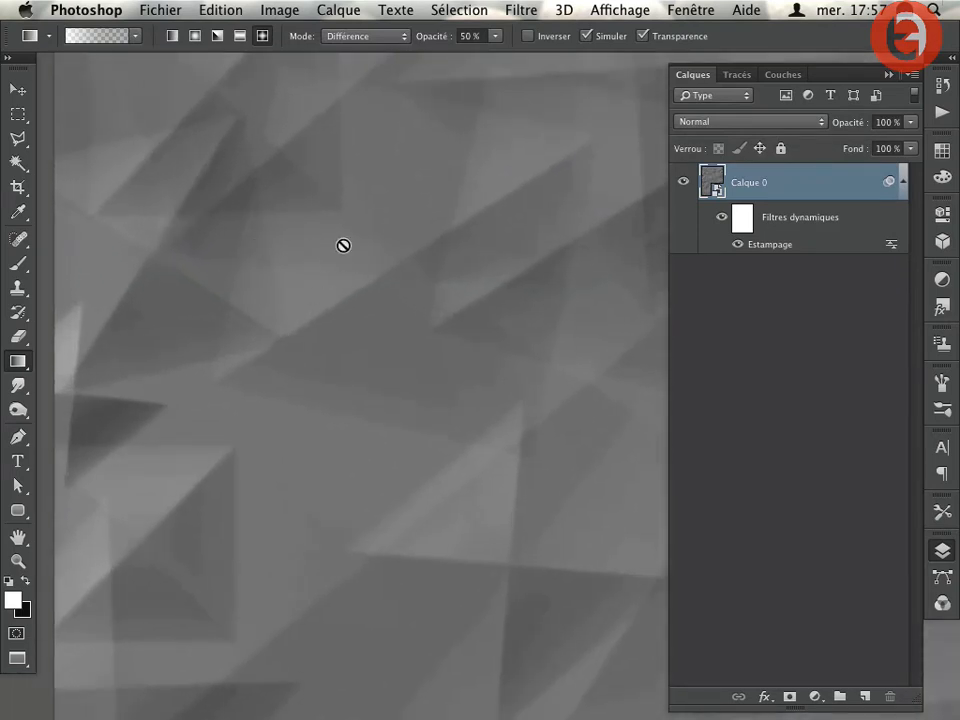
{"action": "left_click", "coordinate": [416, 316], "text": "alt"}
{"action": "left_click_drag", "start_coordinate": [391, 294], "coordinate": [365, 247]}
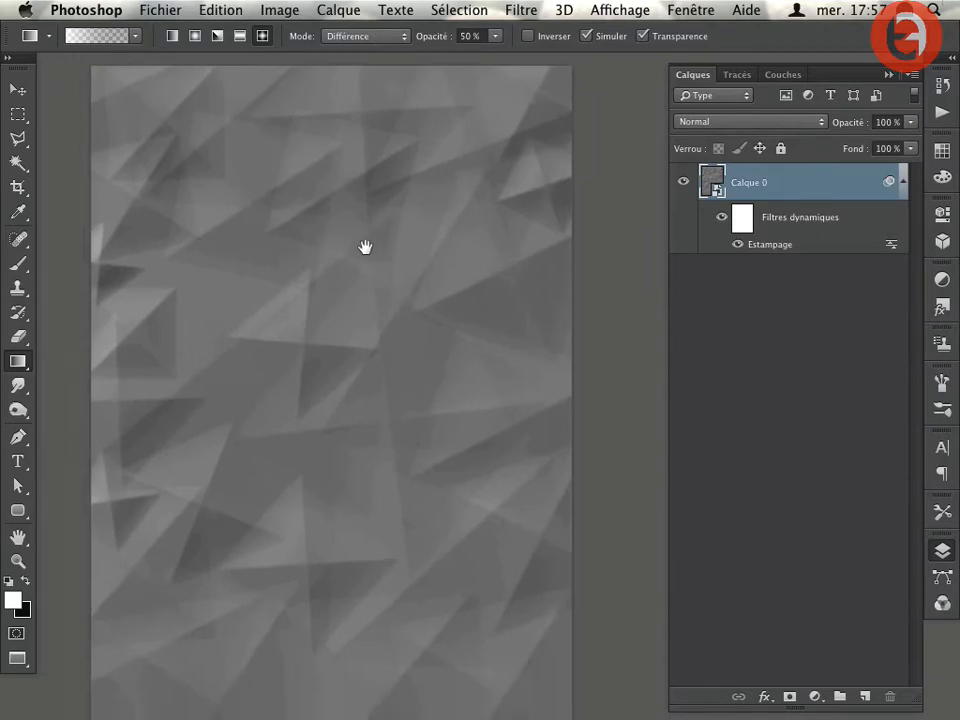
{"action": "key", "text": "super+0"}
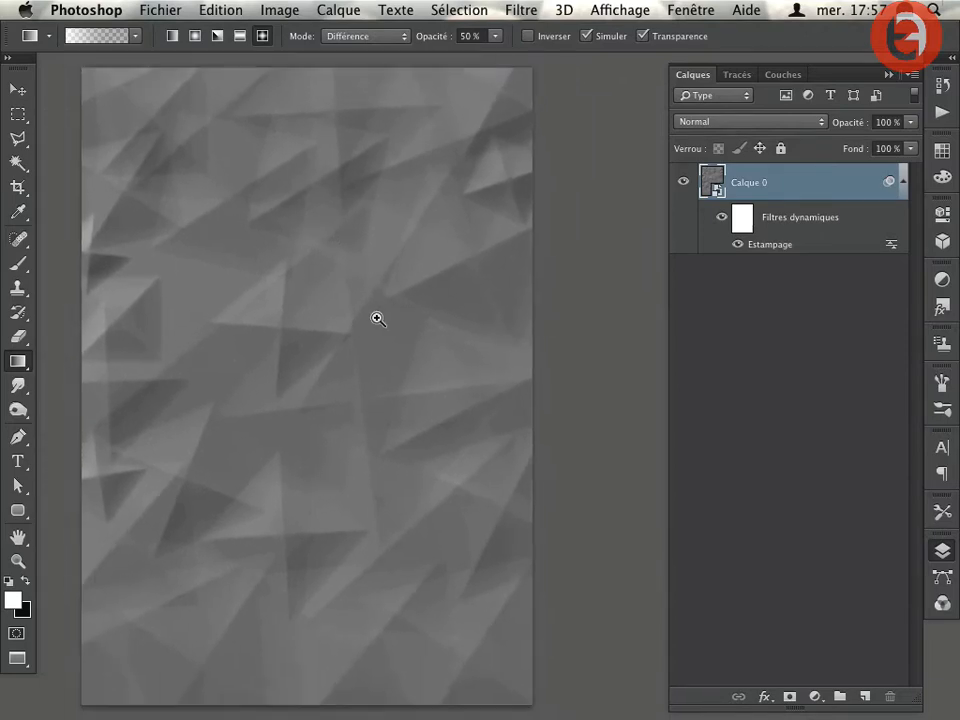
Step: Apply a Flou gaussien smart filter with a radius of 5,4 pixels to Calque 0 and check the softened edges
{"action": "left_click", "coordinate": [522, 10]}
{"action": "mouse_move", "coordinate": [585, 336]}
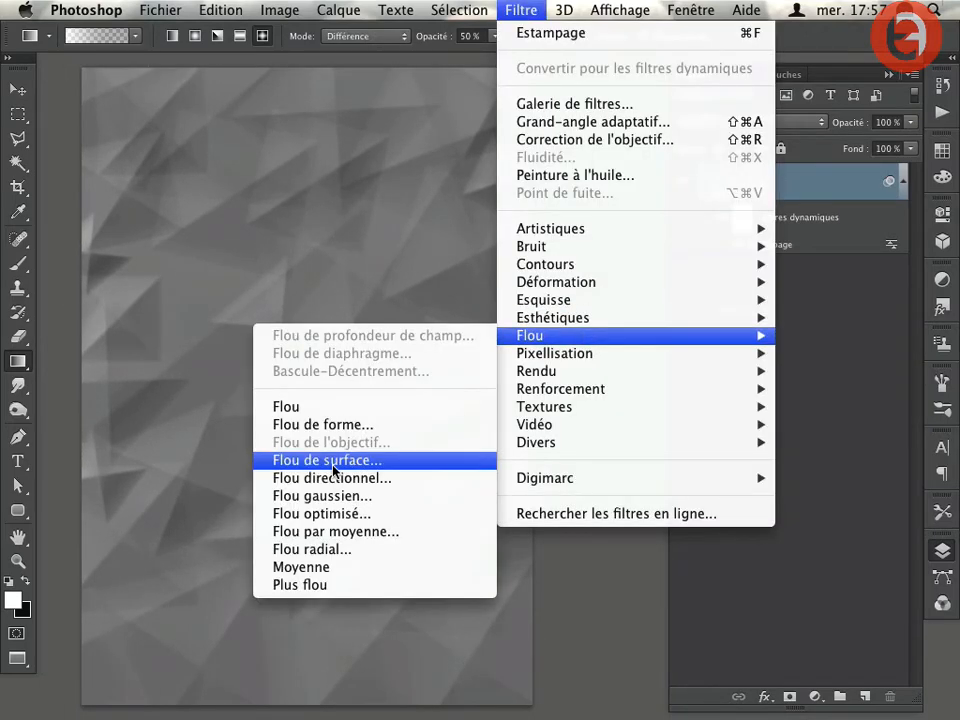
{"action": "left_click", "coordinate": [336, 496]}
{"action": "mouse_move", "coordinate": [381, 428]}
{"action": "left_mouse_down"}
{"action": "mouse_move", "coordinate": [368, 429]}
{"action": "mouse_move", "coordinate": [379, 431]}
{"action": "left_mouse_up"}
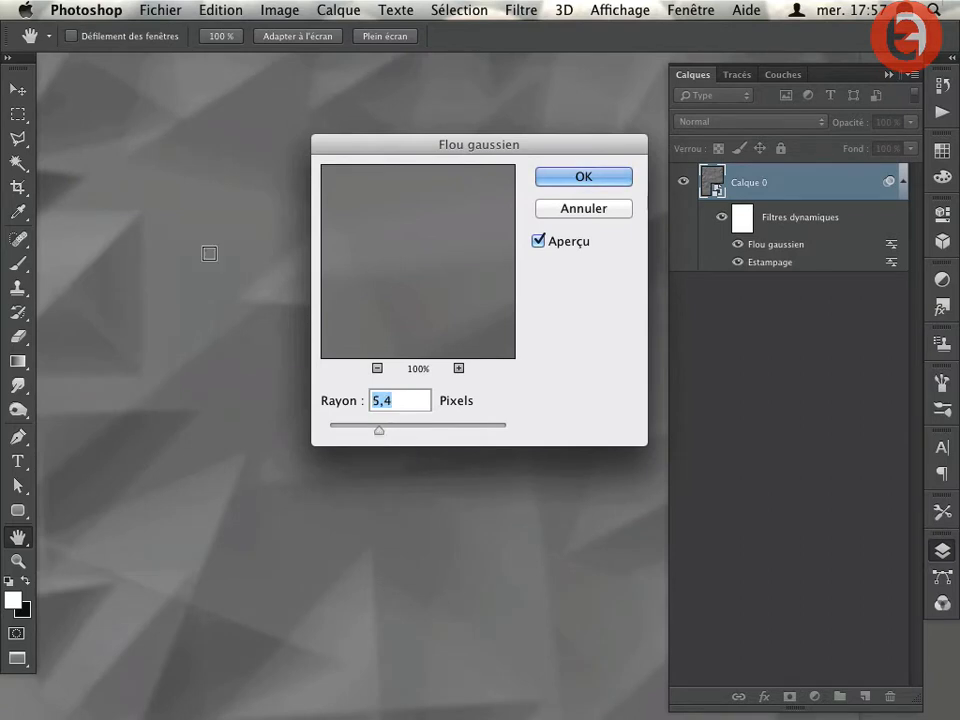
{"action": "left_click", "coordinate": [545, 175]}
{"action": "key", "text": "g"}
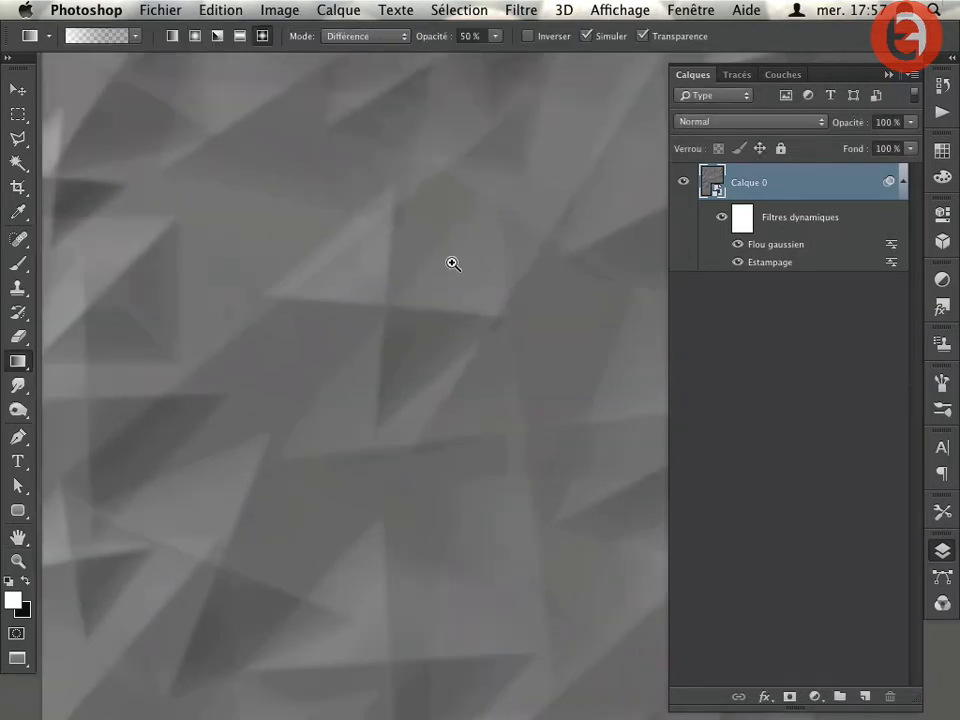
{"action": "left_click_drag", "start_coordinate": [453, 264], "coordinate": [418, 270]}
{"action": "left_click_drag", "start_coordinate": [536, 266], "coordinate": [396, 287]}
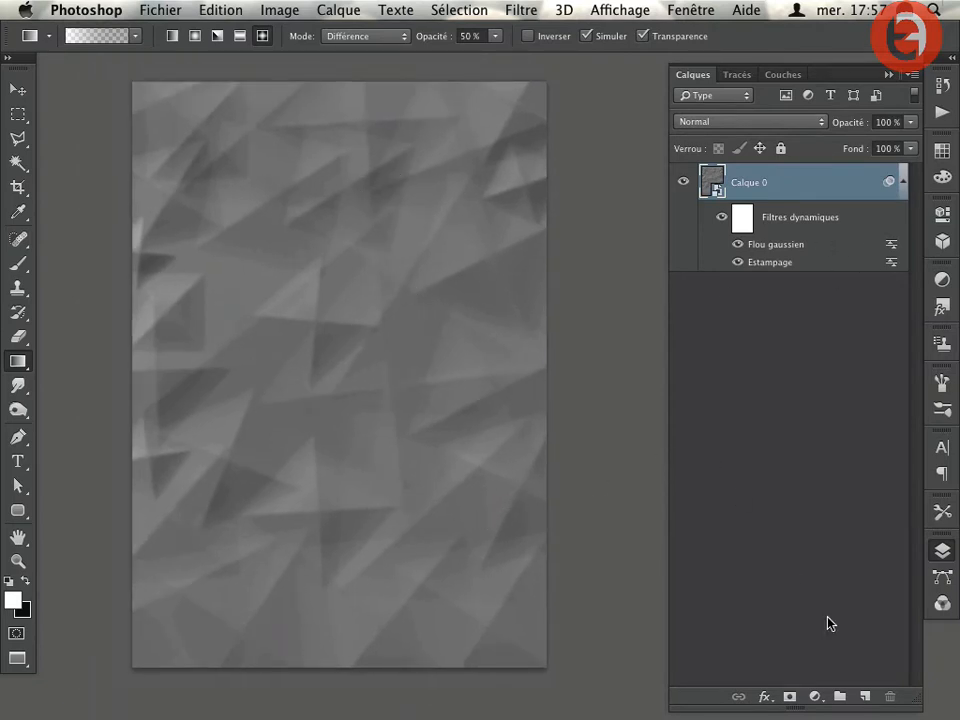
Step: Add a Teinte/Saturation adjustment layer above Calque 0 and set its Luminosité to +60
{"action": "left_click", "coordinate": [815, 696]}
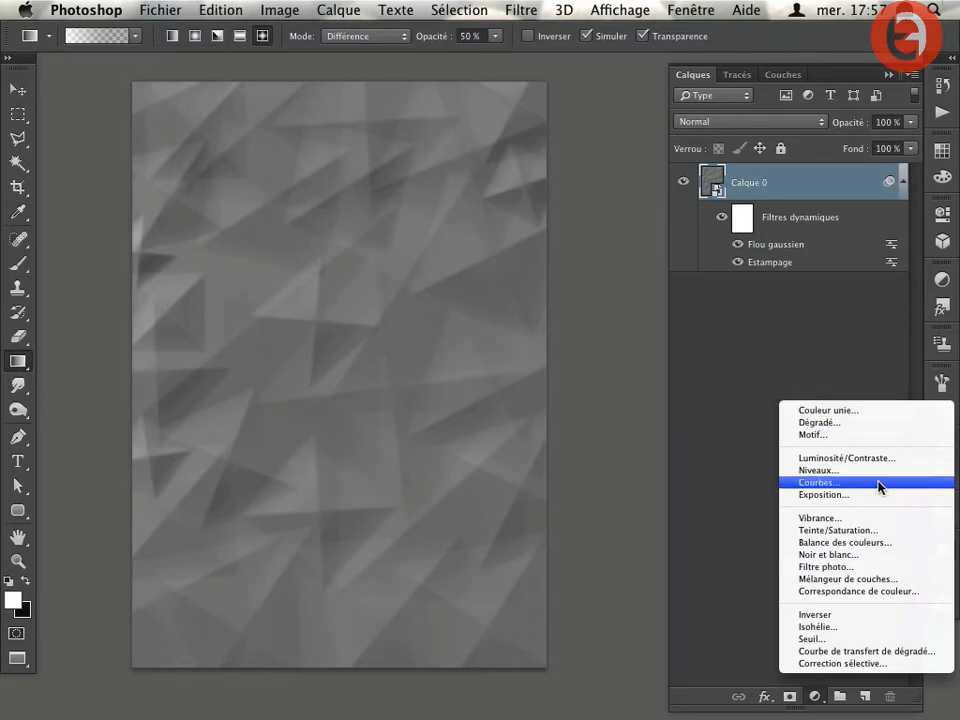
{"action": "left_click", "coordinate": [819, 530]}
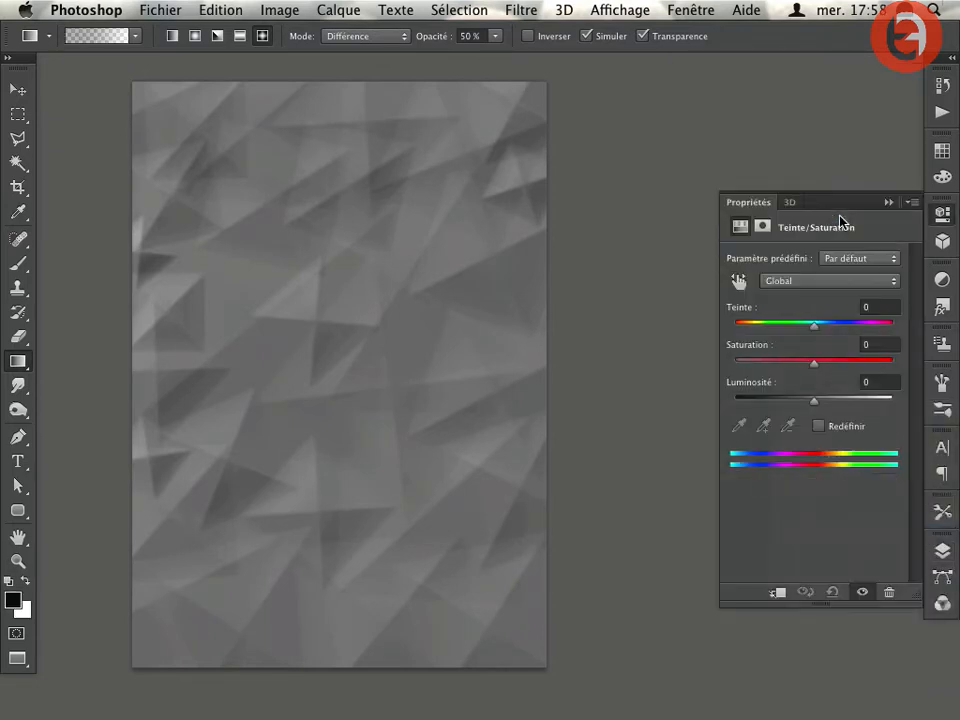
{"action": "left_click_drag", "start_coordinate": [819, 404], "coordinate": [849, 410]}
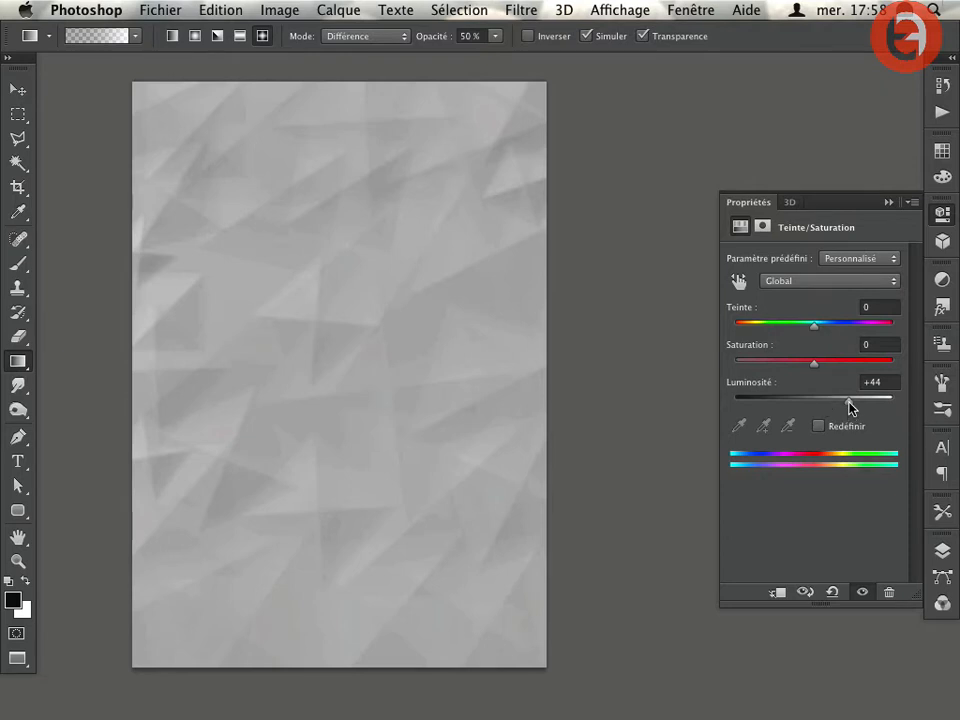
{"action": "mouse_move", "coordinate": [850, 401]}
{"action": "left_mouse_down"}
{"action": "mouse_move", "coordinate": [872, 400]}
{"action": "mouse_move", "coordinate": [826, 401]}
{"action": "mouse_move", "coordinate": [860, 401]}
{"action": "left_mouse_up"}
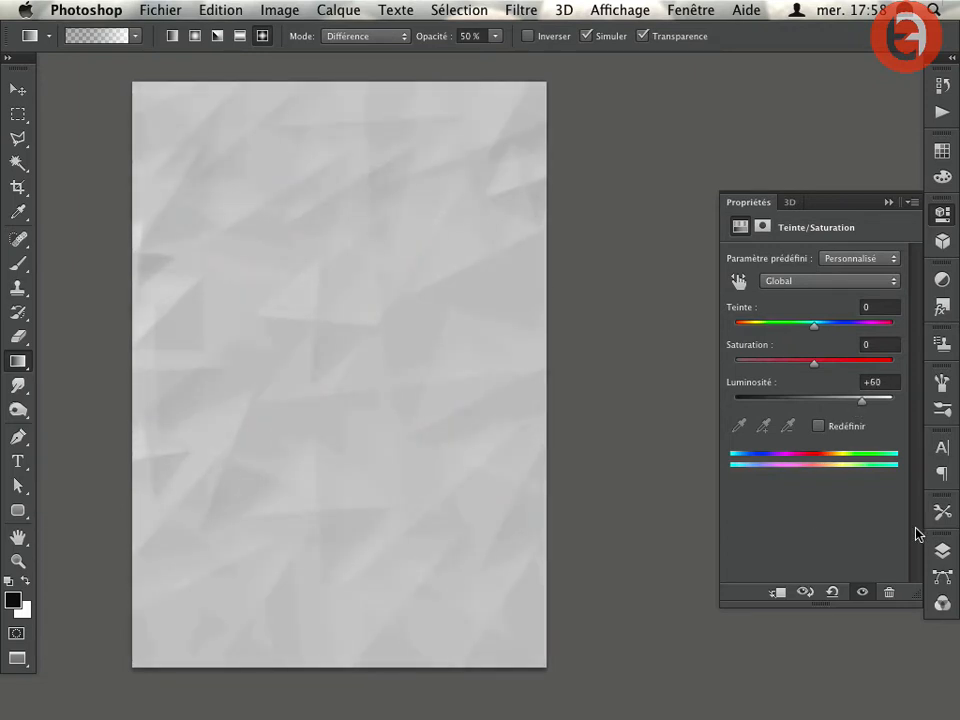
Step: Add a Courbes adjustment layer with an S-curve, placing points at input 83, output 36 and input 203, output 210
{"action": "left_click", "coordinate": [940, 550]}
{"action": "left_click", "coordinate": [815, 696]}
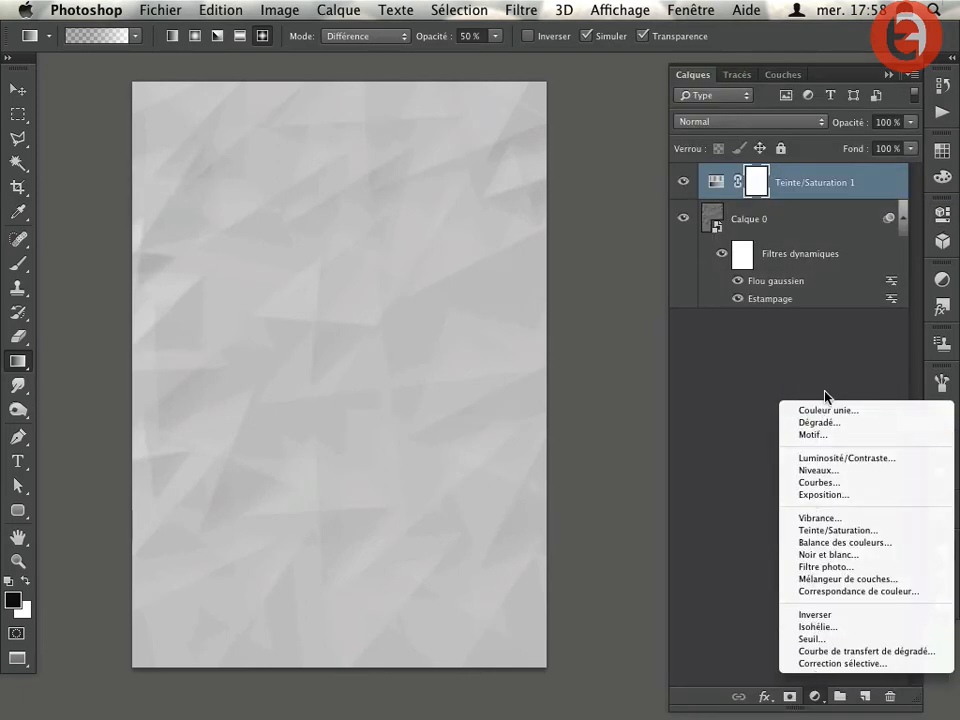
{"action": "left_click", "coordinate": [818, 482]}
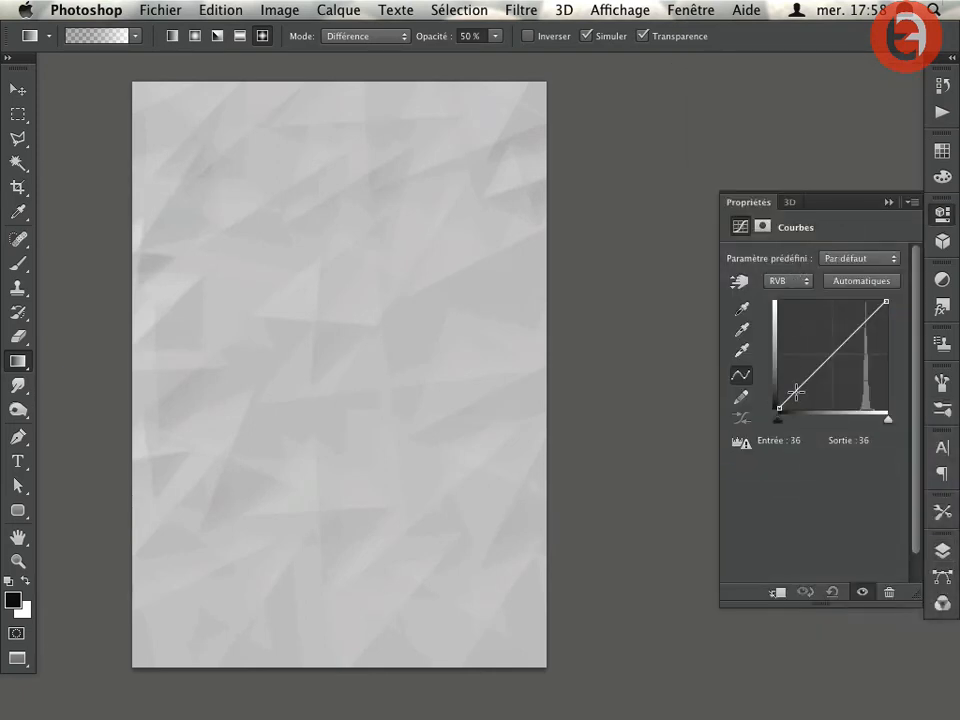
{"action": "left_click_drag", "start_coordinate": [797, 392], "coordinate": [810, 393]}
{"action": "left_click_drag", "start_coordinate": [858, 333], "coordinate": [861, 321]}
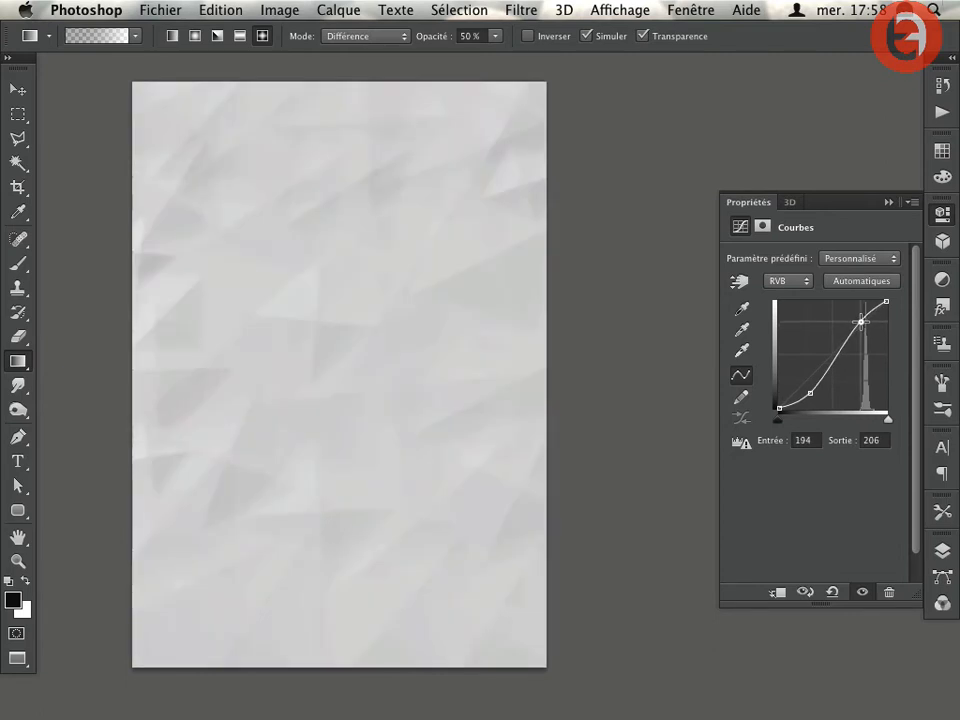
{"action": "left_click_drag", "start_coordinate": [810, 393], "coordinate": [815, 393]}
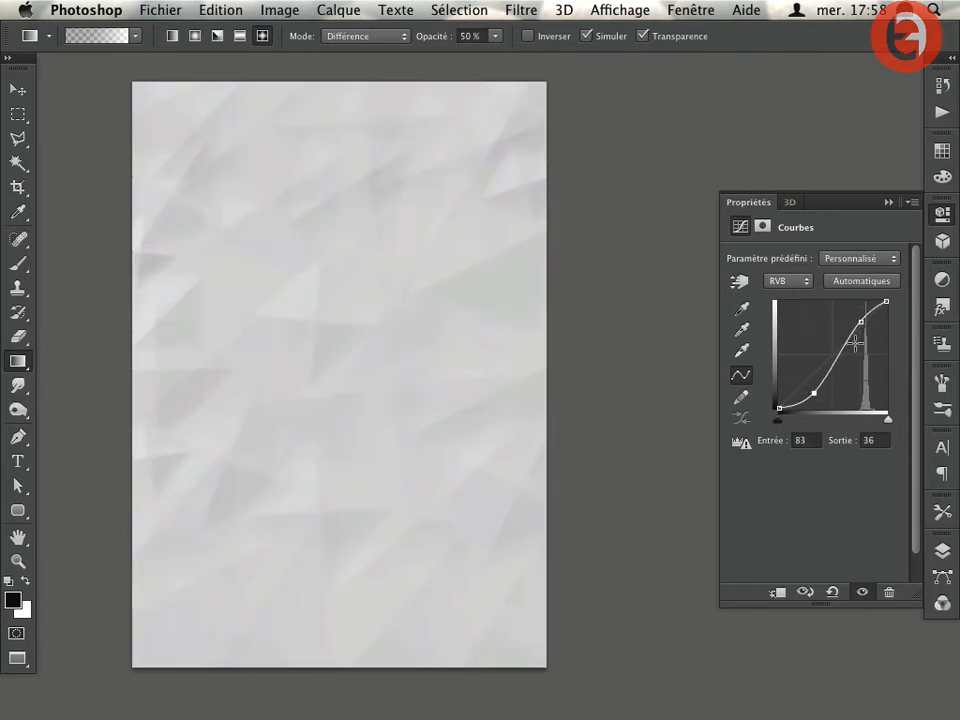
{"action": "left_click_drag", "start_coordinate": [859, 319], "coordinate": [864, 320]}
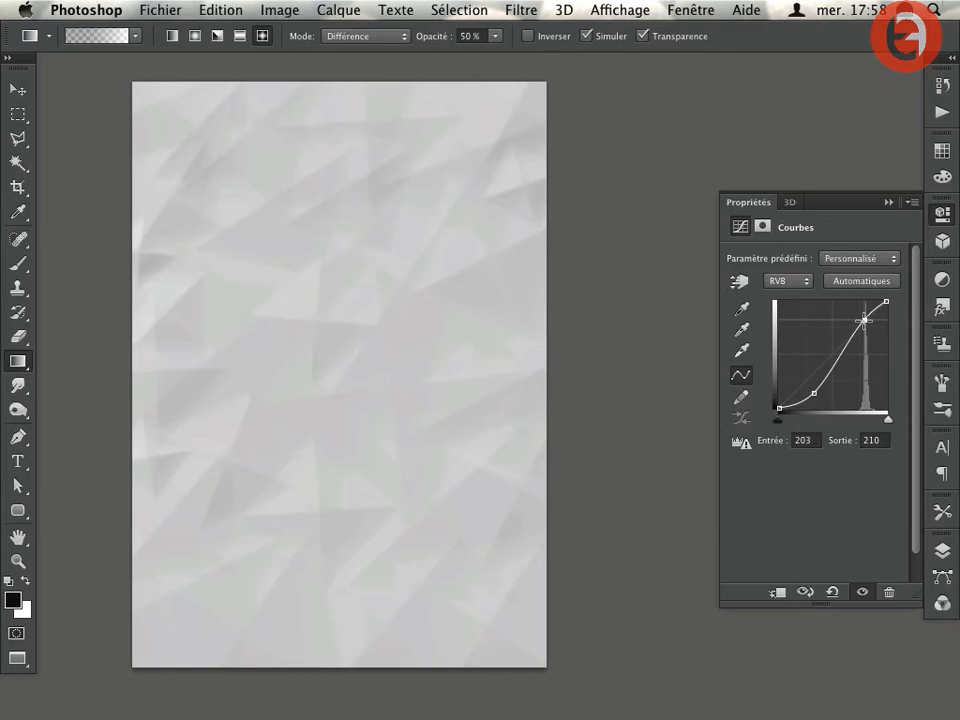
Step: Open the contents of the Calque 0 smart object and arrange it beside test.jpg as 2 vignettes verticales
{"action": "left_click", "coordinate": [939, 550]}
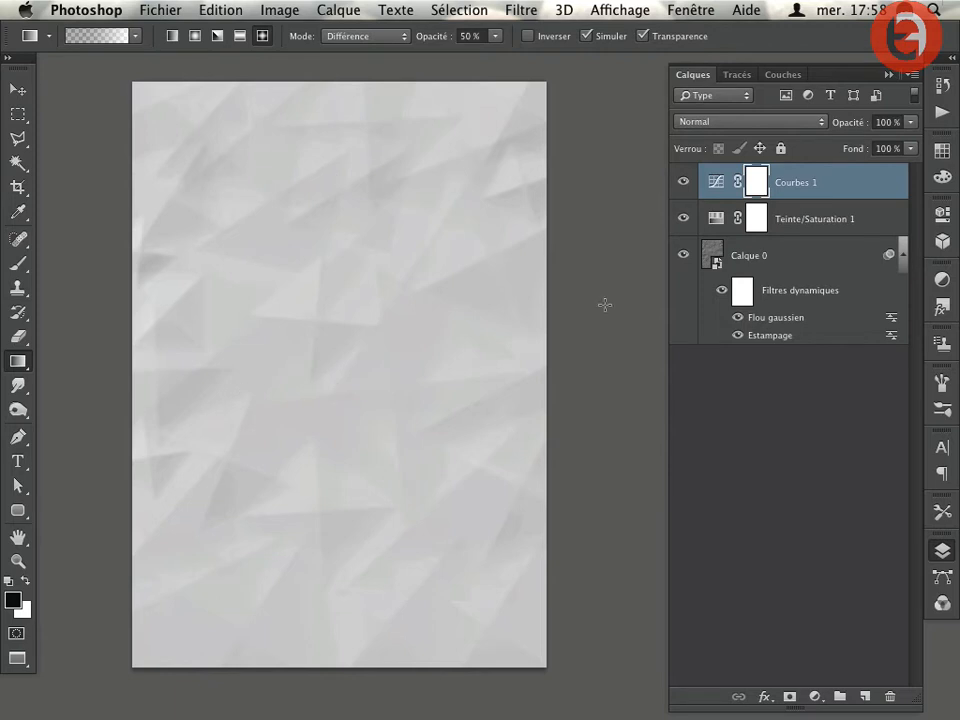
{"action": "left_click", "coordinate": [712, 258]}
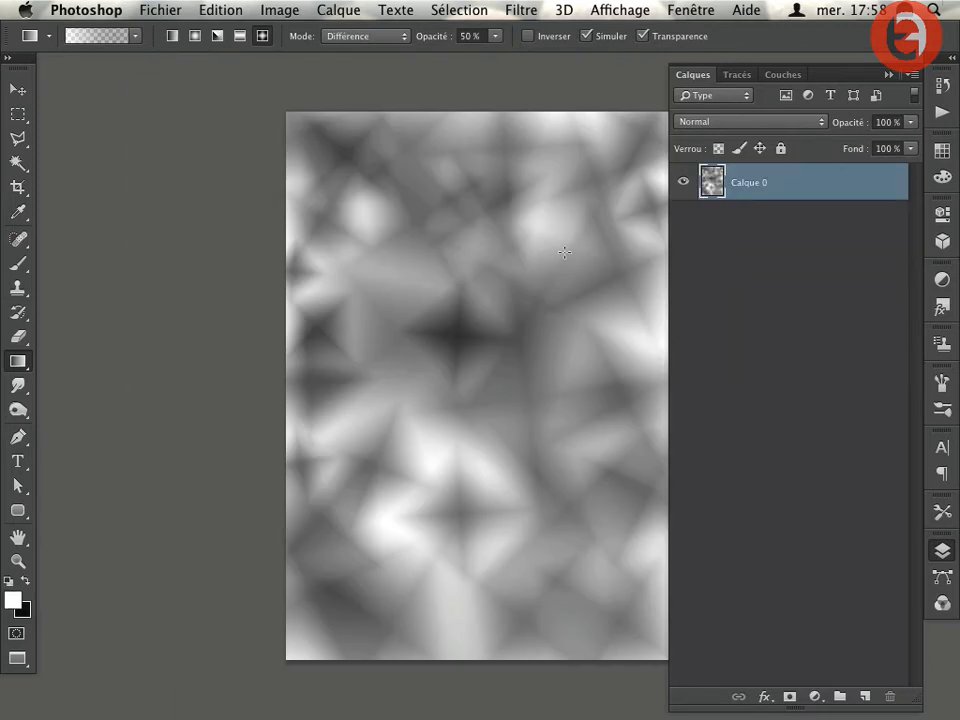
{"action": "left_click", "coordinate": [942, 550]}
{"action": "left_click", "coordinate": [691, 10]}
{"action": "mouse_move", "coordinate": [730, 32]}
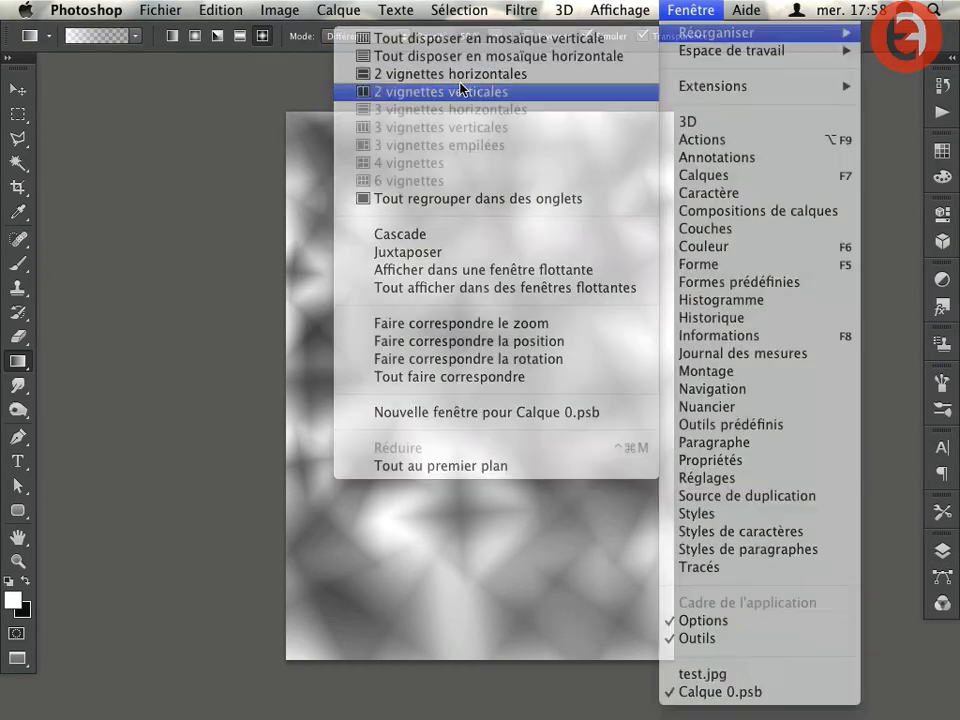
{"action": "left_click", "coordinate": [462, 91]}
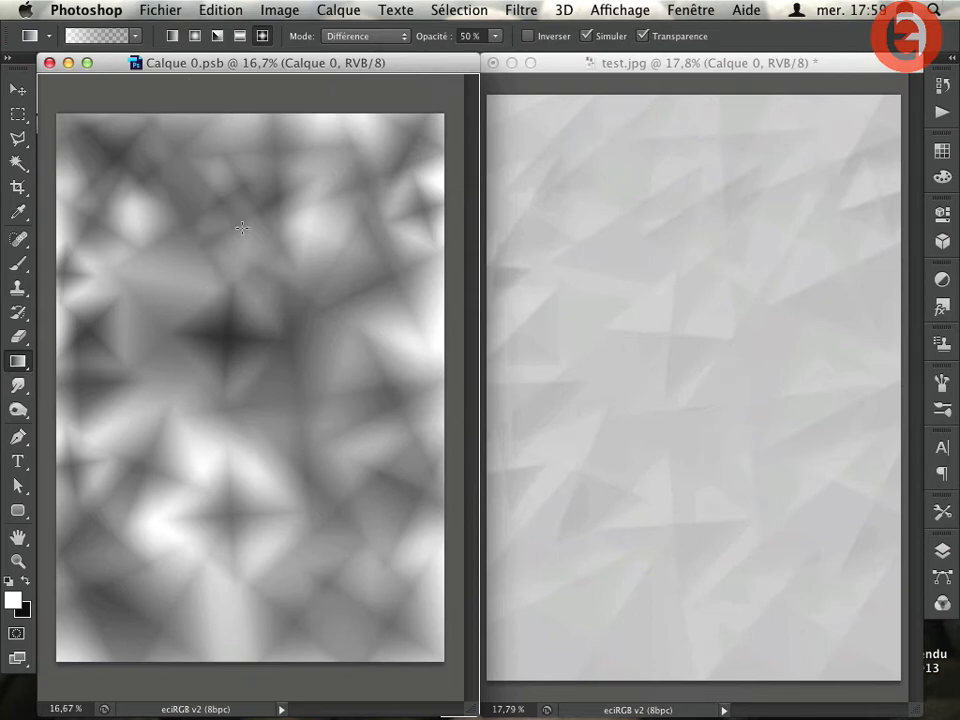
Step: Switch to a radial gradient and draw overlapping white gradients in Différence mode over the upper-left corner of Calque 0.psb
{"action": "left_click", "coordinate": [194, 37]}
{"action": "left_click_drag", "start_coordinate": [87, 150], "coordinate": [137, 237]}
{"action": "left_click_drag", "start_coordinate": [105, 148], "coordinate": [135, 190]}
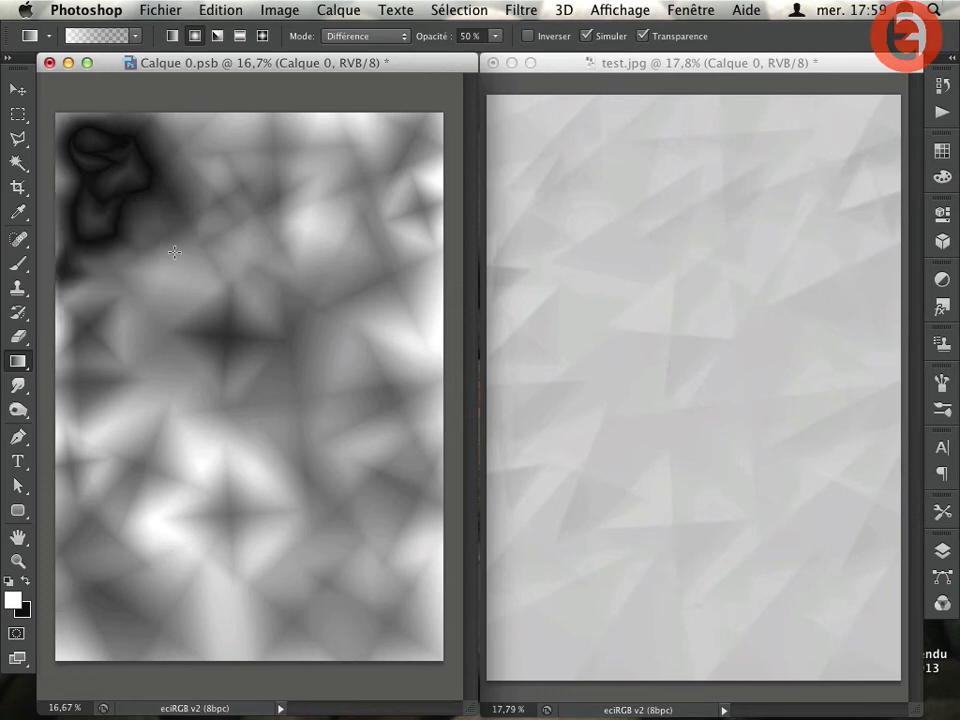
{"action": "left_click_drag", "start_coordinate": [118, 108], "coordinate": [163, 176]}
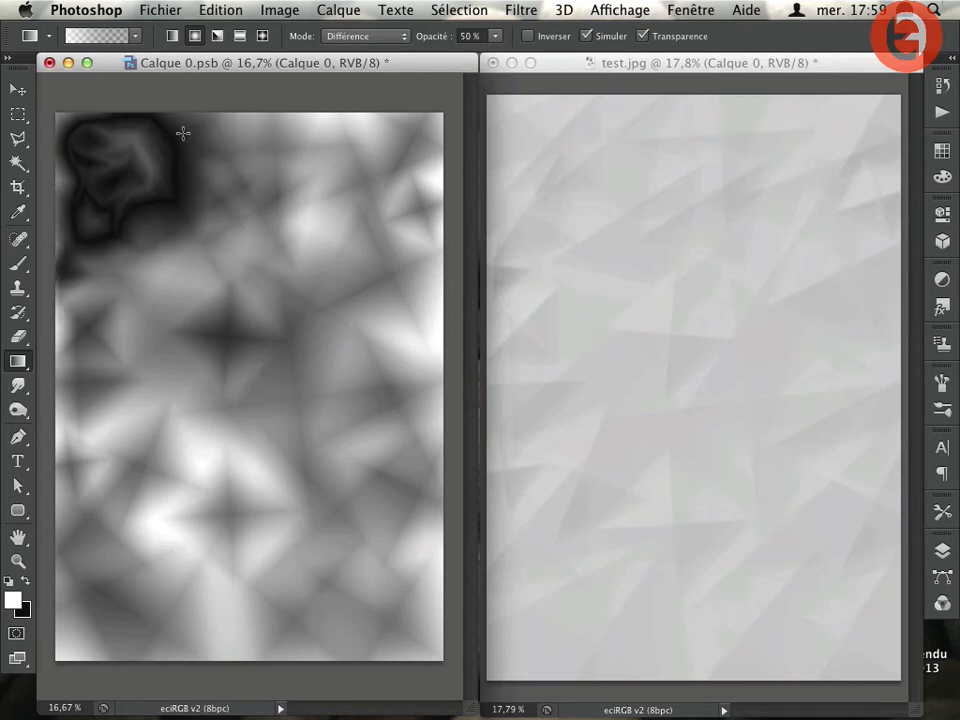
{"action": "left_click_drag", "start_coordinate": [183, 124], "coordinate": [211, 194]}
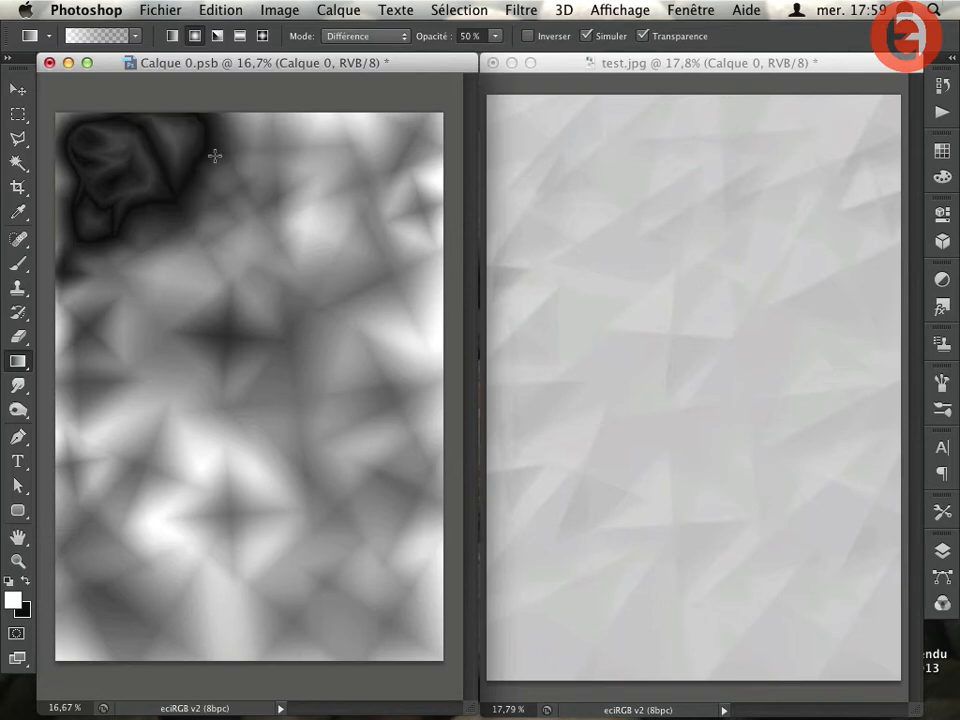
{"action": "left_click_drag", "start_coordinate": [214, 149], "coordinate": [307, 148]}
{"action": "left_click_drag", "start_coordinate": [107, 164], "coordinate": [122, 230]}
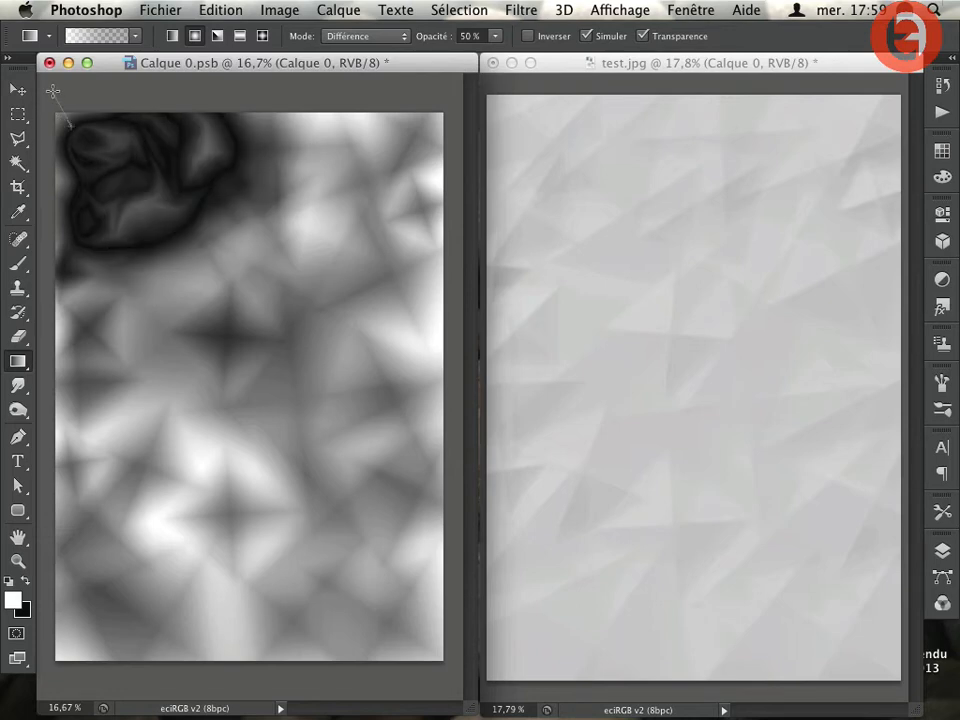
{"action": "left_click_drag", "start_coordinate": [53, 91], "coordinate": [51, 97]}
{"action": "left_click_drag", "start_coordinate": [65, 171], "coordinate": [31, 213]}
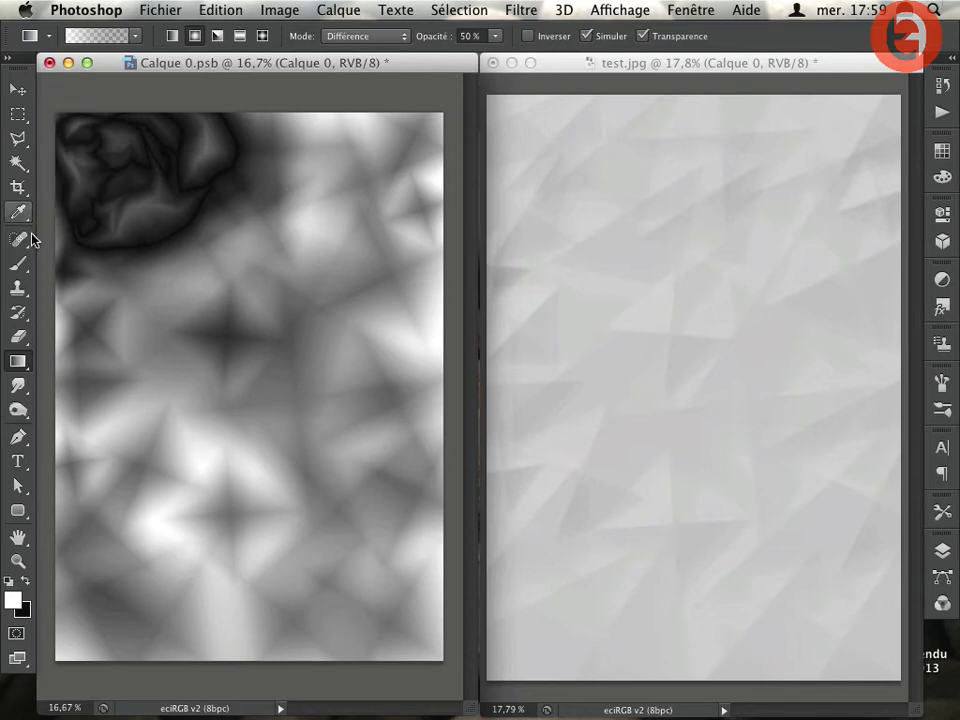
Step: Extend the radial Différence gradients down the left side and across the upper third of the image, and save Calque 0.psb
{"action": "left_click_drag", "start_coordinate": [54, 270], "coordinate": [118, 405]}
{"action": "left_click_drag", "start_coordinate": [138, 282], "coordinate": [210, 402]}
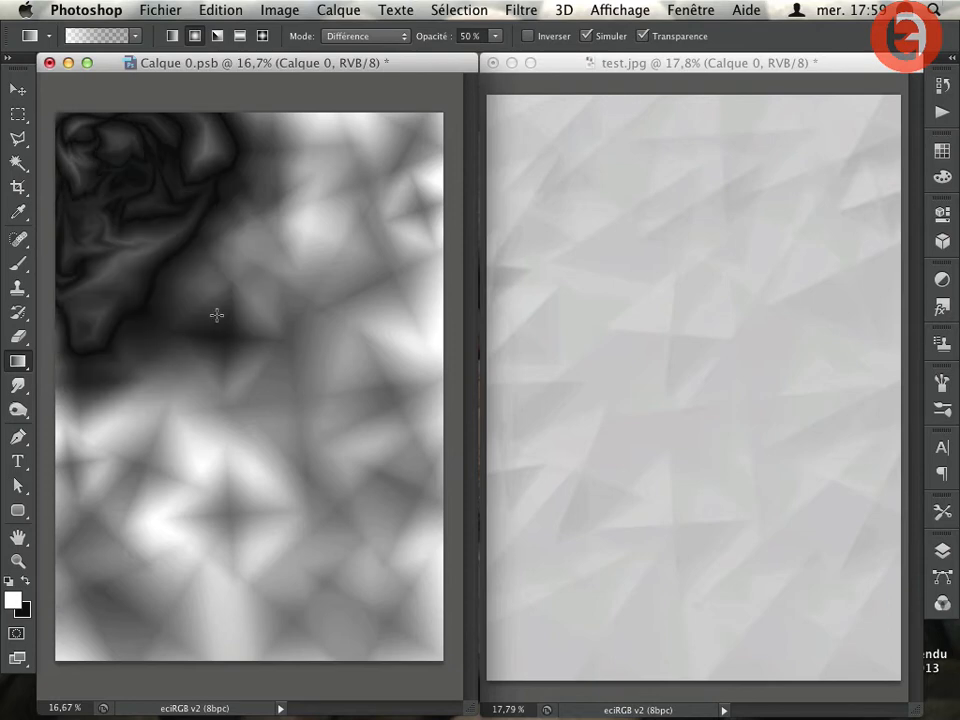
{"action": "left_click_drag", "start_coordinate": [204, 246], "coordinate": [280, 272]}
{"action": "left_click_drag", "start_coordinate": [261, 191], "coordinate": [292, 229]}
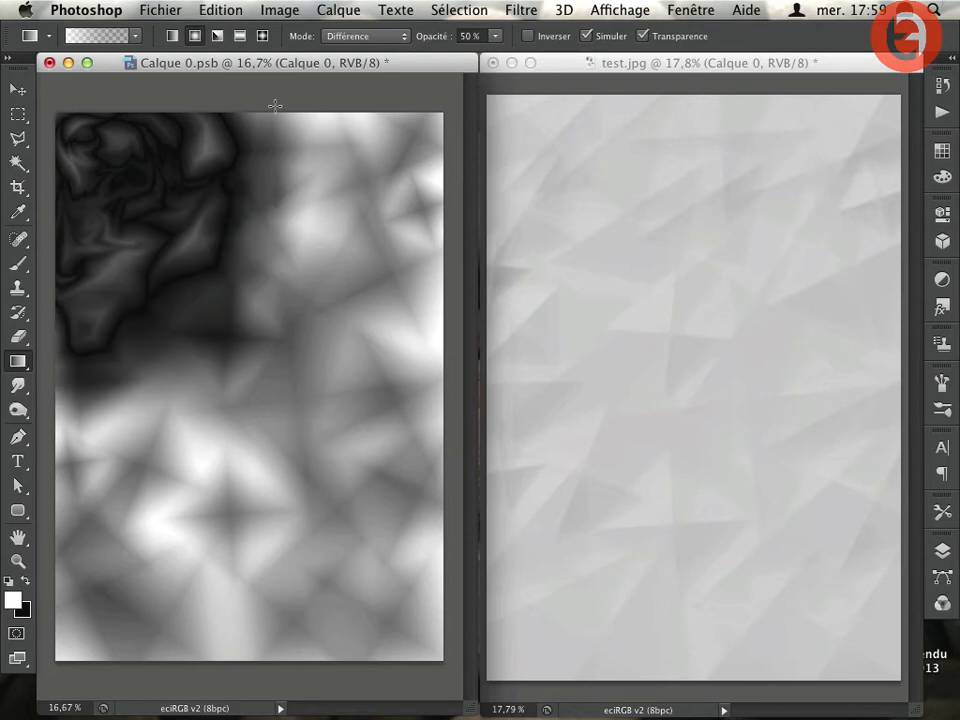
{"action": "left_click_drag", "start_coordinate": [254, 126], "coordinate": [304, 90]}
{"action": "left_click_drag", "start_coordinate": [328, 146], "coordinate": [379, 181]}
{"action": "left_click_drag", "start_coordinate": [341, 126], "coordinate": [366, 93]}
{"action": "left_click_drag", "start_coordinate": [318, 196], "coordinate": [352, 240]}
{"action": "left_click_drag", "start_coordinate": [400, 171], "coordinate": [411, 66]}
{"action": "left_click_drag", "start_coordinate": [386, 210], "coordinate": [413, 338]}
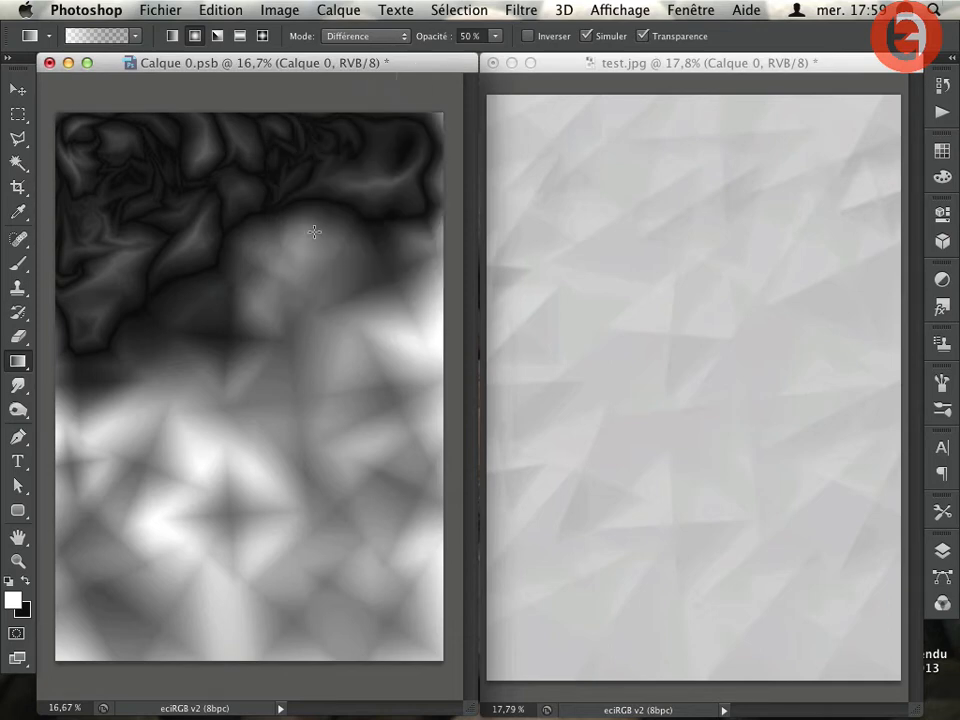
{"action": "left_click_drag", "start_coordinate": [320, 233], "coordinate": [330, 338]}
{"action": "key", "text": "super+s"}
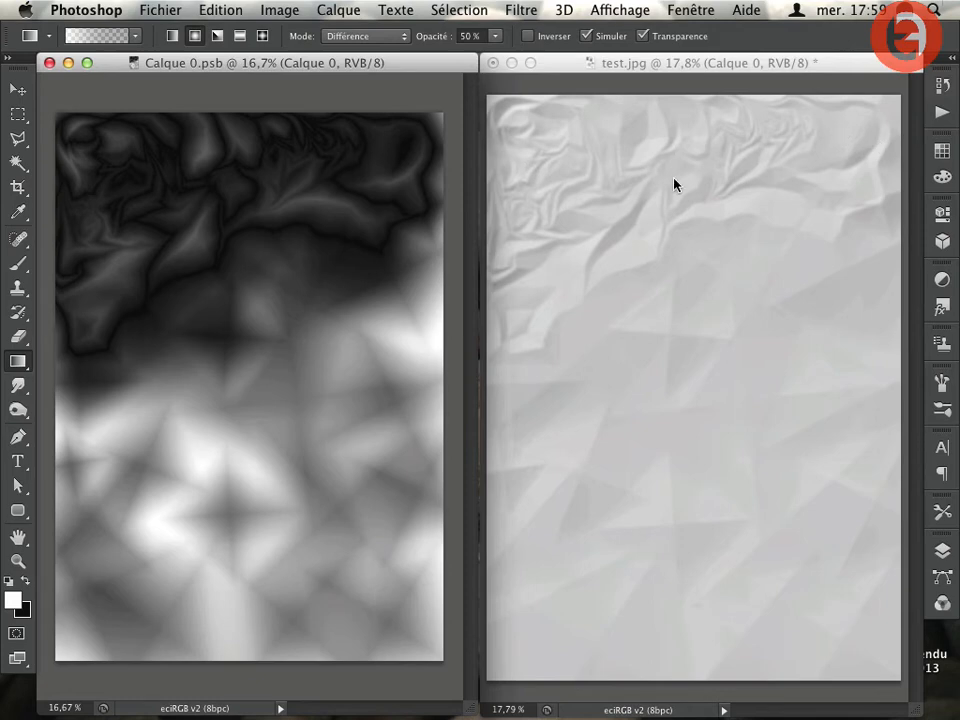
Step: Cover the remaining middle and lower areas with overlapping radial Différence gradients, and save the smart object
{"action": "left_click_drag", "start_coordinate": [312, 263], "coordinate": [306, 326]}
{"action": "left_click_drag", "start_coordinate": [234, 293], "coordinate": [225, 354]}
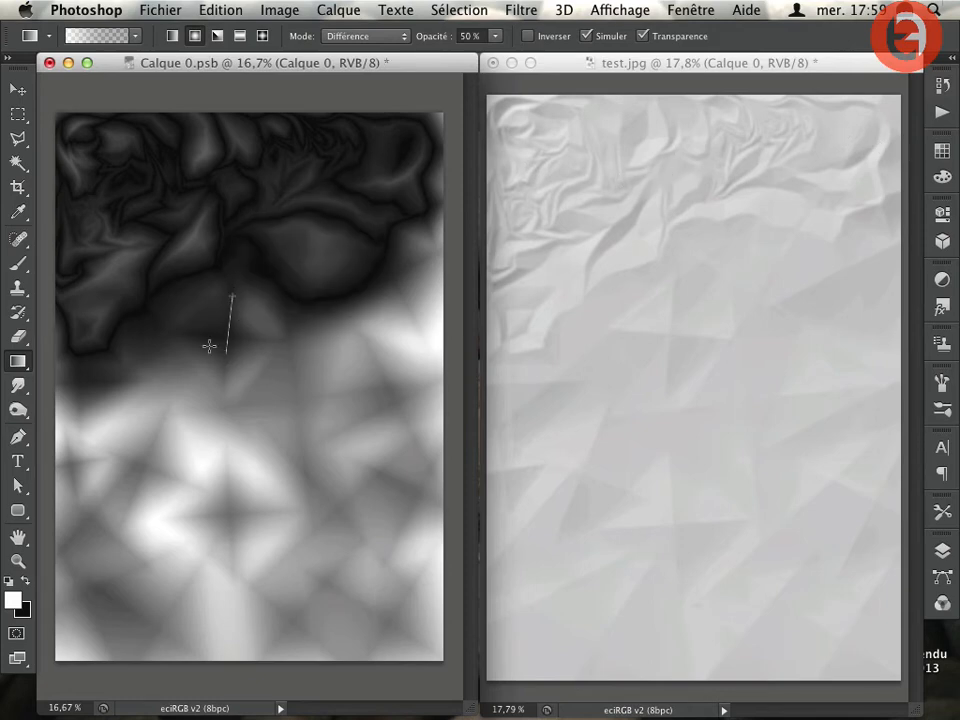
{"action": "left_click_drag", "start_coordinate": [174, 312], "coordinate": [201, 368]}
{"action": "left_click_drag", "start_coordinate": [129, 379], "coordinate": [214, 402]}
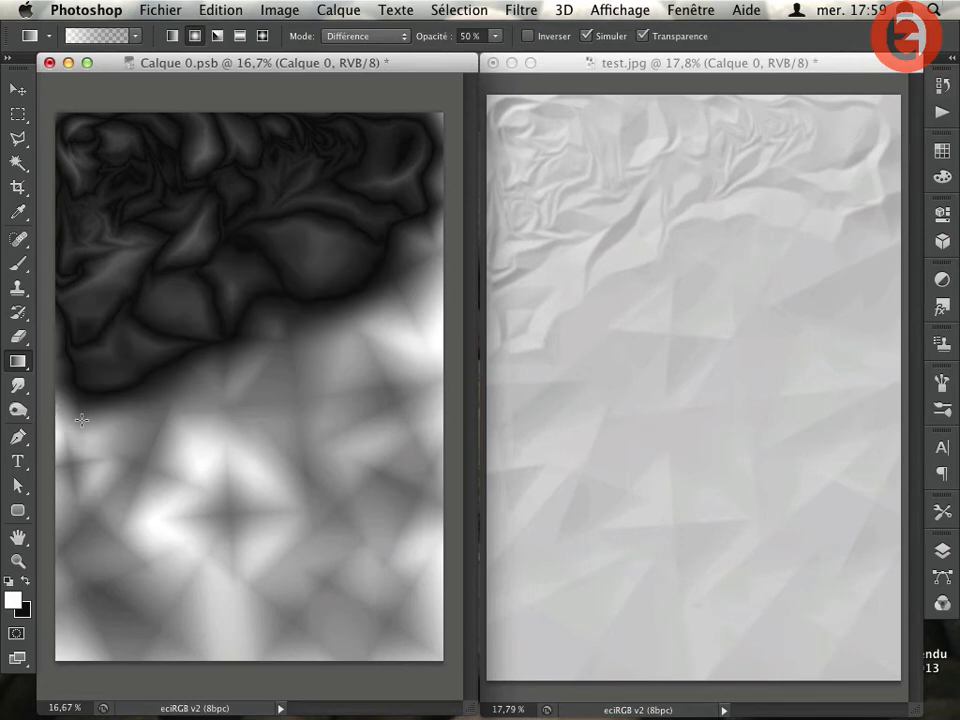
{"action": "left_click_drag", "start_coordinate": [83, 419], "coordinate": [154, 394]}
{"action": "left_click_drag", "start_coordinate": [93, 484], "coordinate": [197, 468]}
{"action": "left_click_drag", "start_coordinate": [85, 522], "coordinate": [141, 577]}
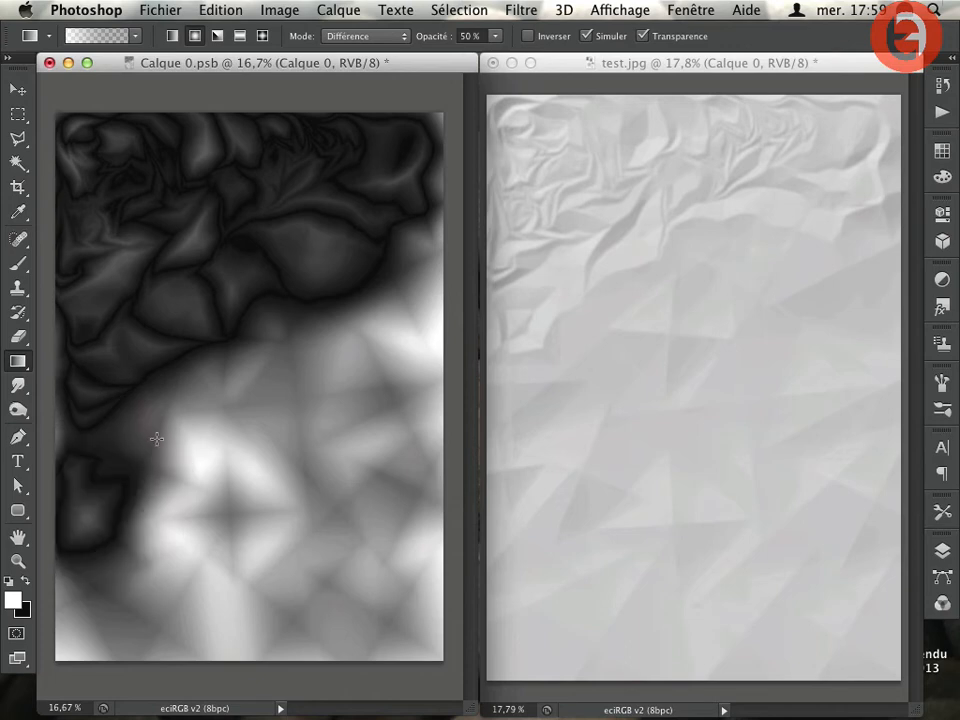
{"action": "left_click_drag", "start_coordinate": [146, 437], "coordinate": [231, 500]}
{"action": "left_click_drag", "start_coordinate": [204, 380], "coordinate": [256, 439]}
{"action": "left_click_drag", "start_coordinate": [261, 339], "coordinate": [292, 388]}
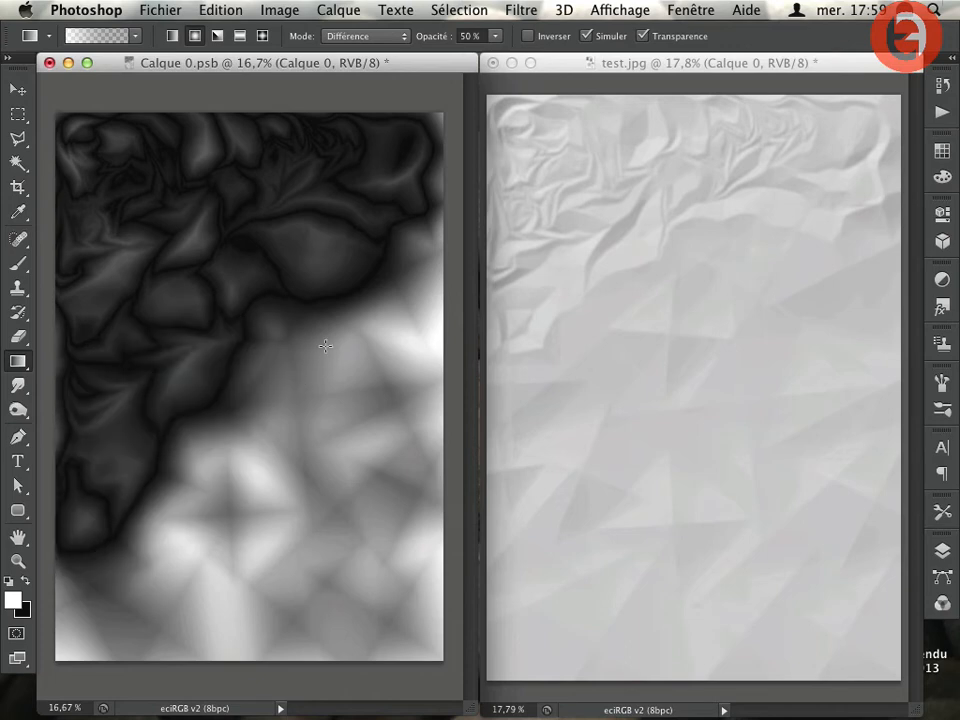
{"action": "left_click_drag", "start_coordinate": [206, 448], "coordinate": [265, 463]}
{"action": "left_click_drag", "start_coordinate": [109, 442], "coordinate": [105, 388]}
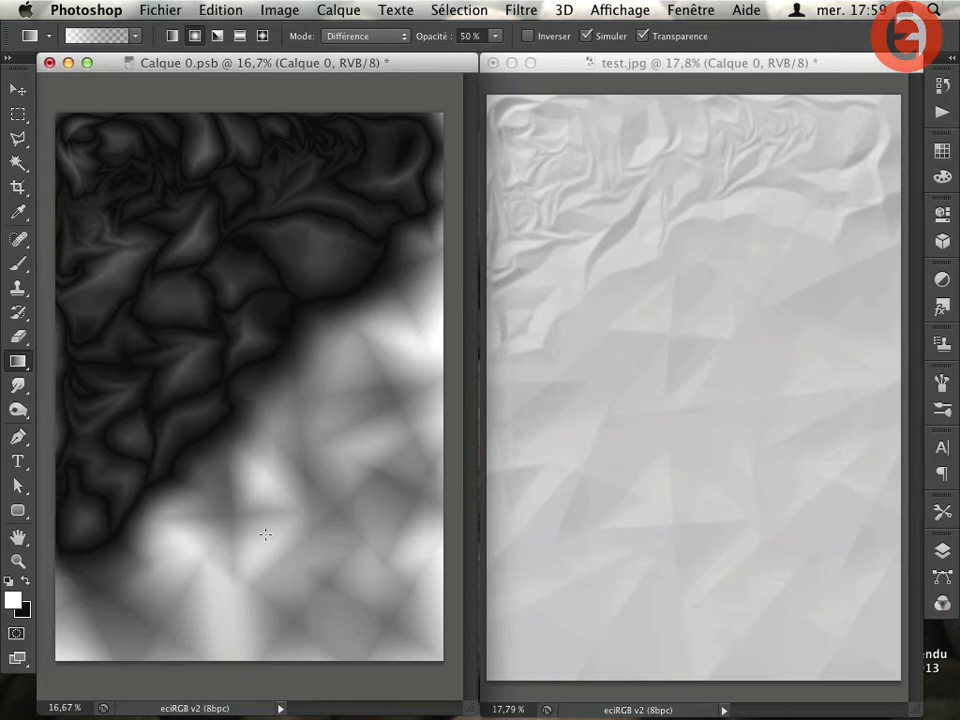
{"action": "left_click_drag", "start_coordinate": [263, 457], "coordinate": [309, 516]}
{"action": "left_click_drag", "start_coordinate": [279, 396], "coordinate": [374, 441]}
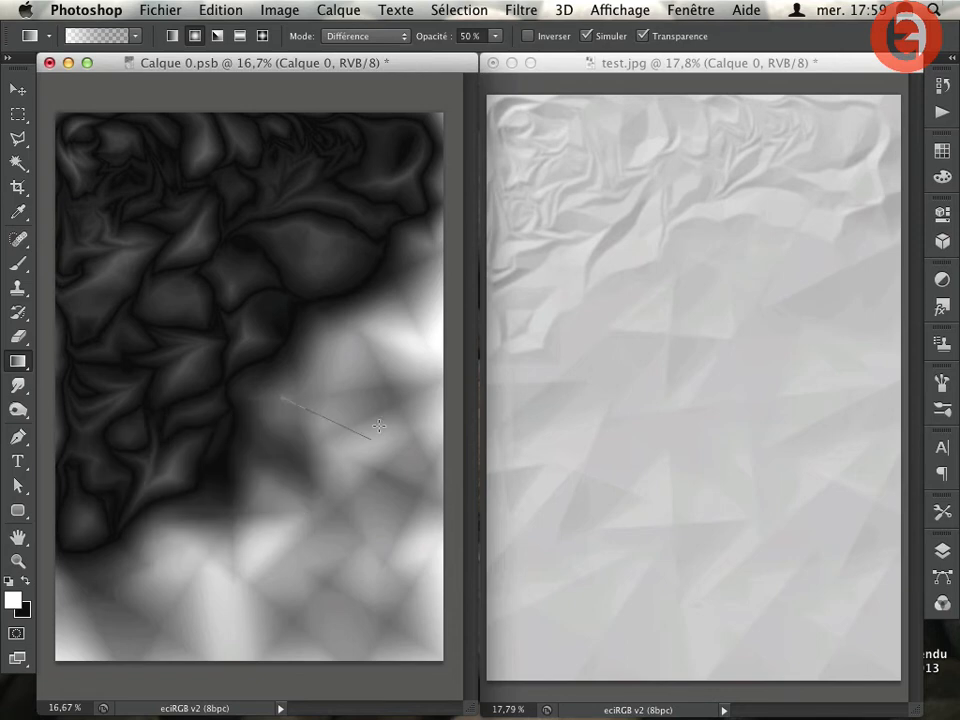
{"action": "left_click_drag", "start_coordinate": [353, 324], "coordinate": [373, 407]}
{"action": "left_click_drag", "start_coordinate": [316, 383], "coordinate": [349, 469]}
{"action": "left_click_drag", "start_coordinate": [213, 549], "coordinate": [259, 620]}
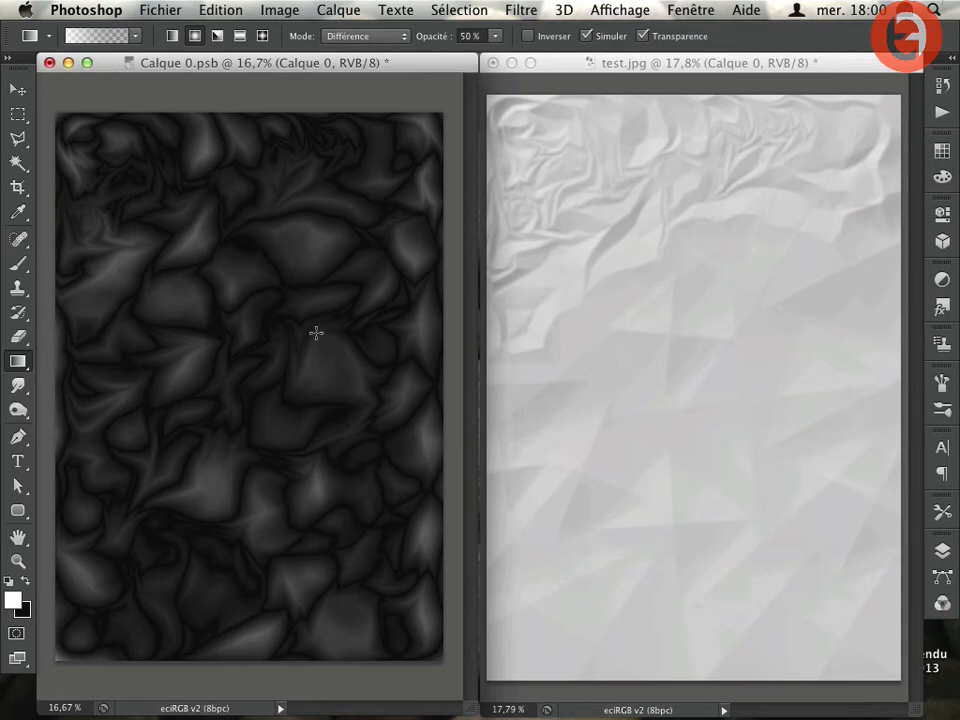
{"action": "key", "text": "super+s"}
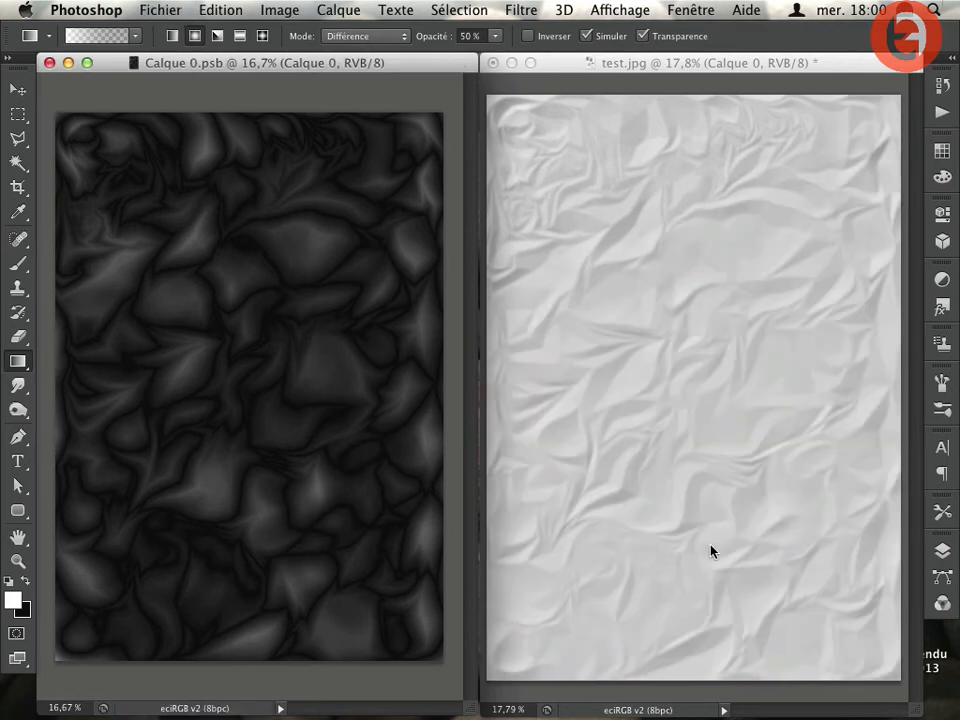
Step: Add more short radial gradients to the large fold in the upper middle and save the smart object
{"action": "left_click_drag", "start_coordinate": [300, 261], "coordinate": [287, 304]}
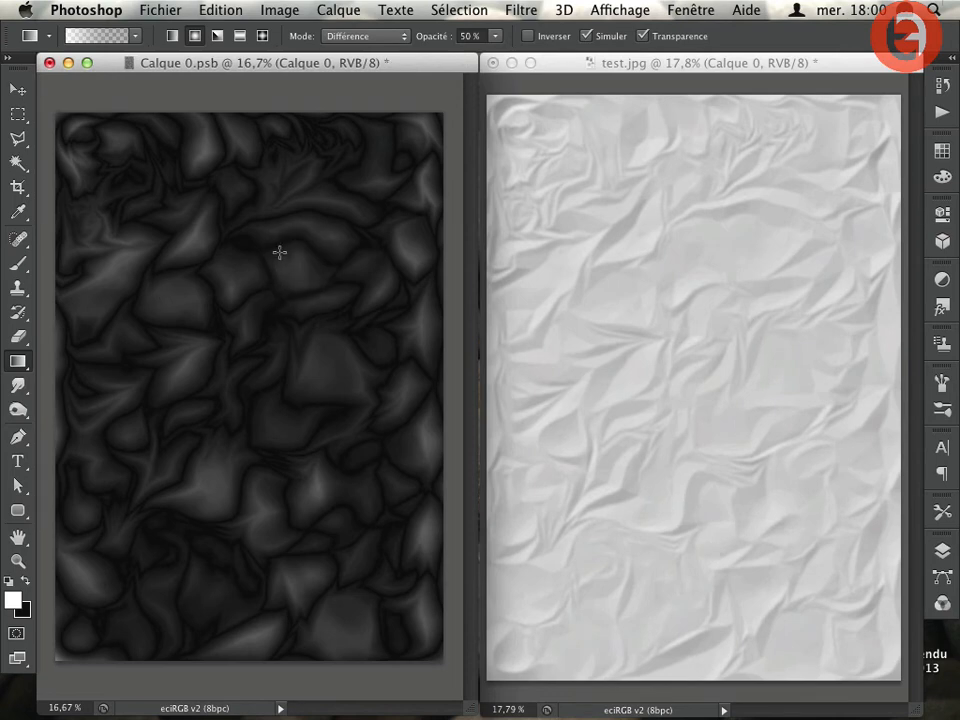
{"action": "left_click_drag", "start_coordinate": [272, 221], "coordinate": [262, 182]}
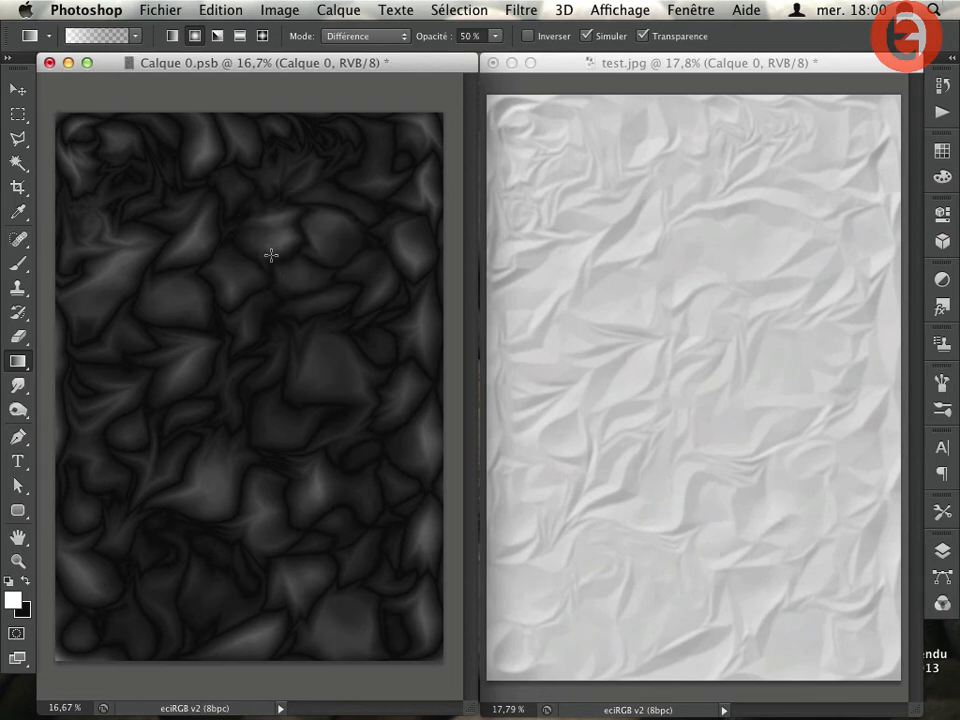
{"action": "key", "text": "super+s"}
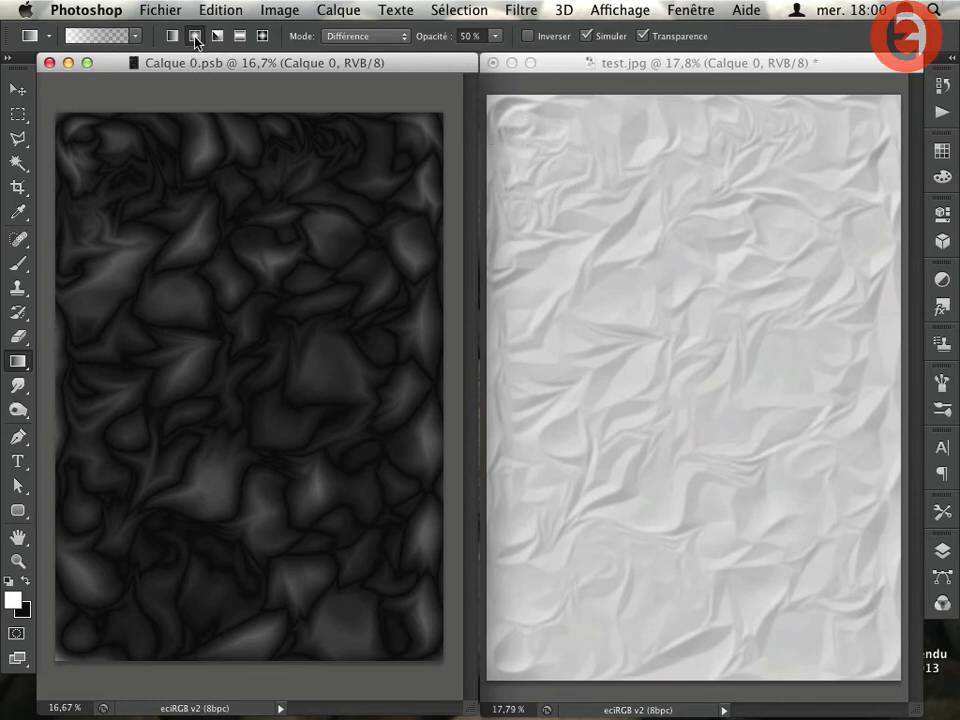
Step: Darken the upper-left corner with several black radial gradients in Produit mode at 50 % opacity, and save the smart object
{"action": "left_click", "coordinate": [355, 38]}
{"action": "mouse_move", "coordinate": [375, 8]}
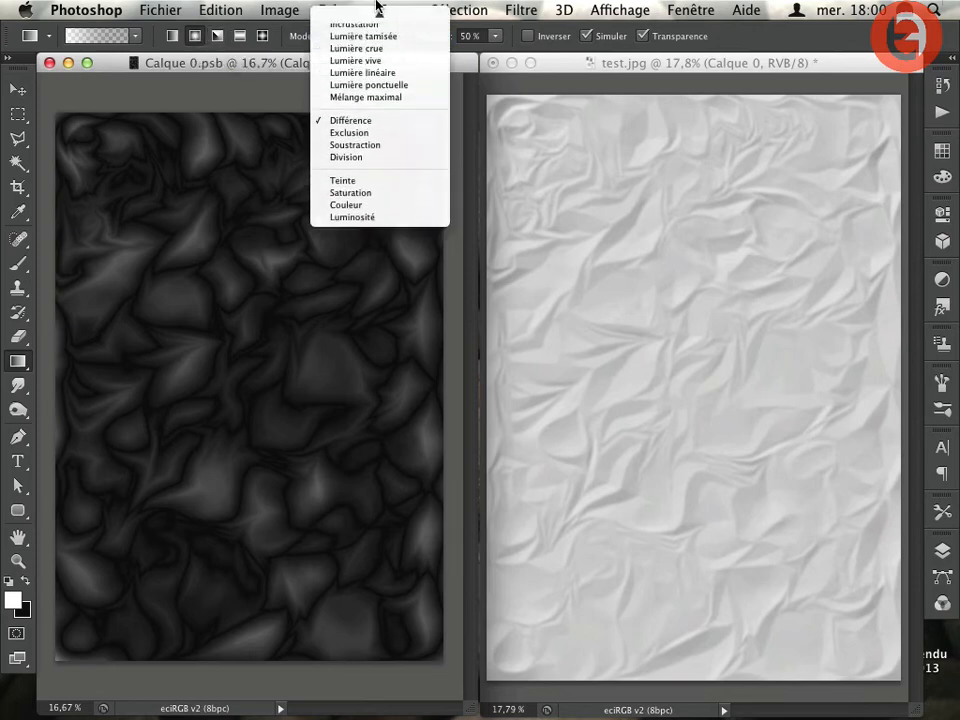
{"action": "left_click", "coordinate": [337, 17]}
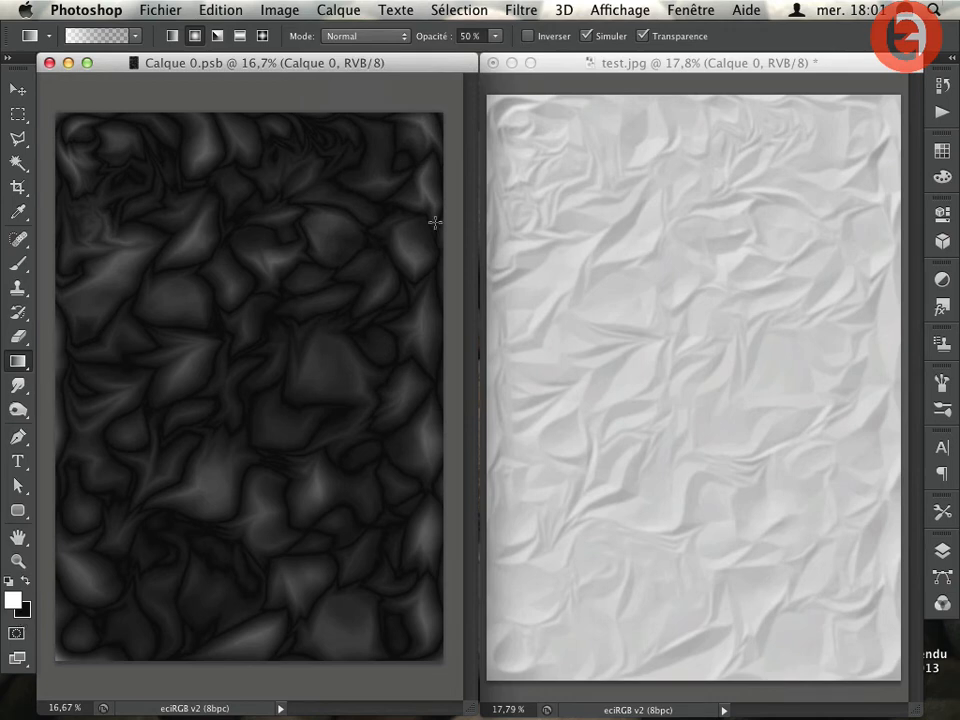
{"action": "left_click", "coordinate": [354, 36]}
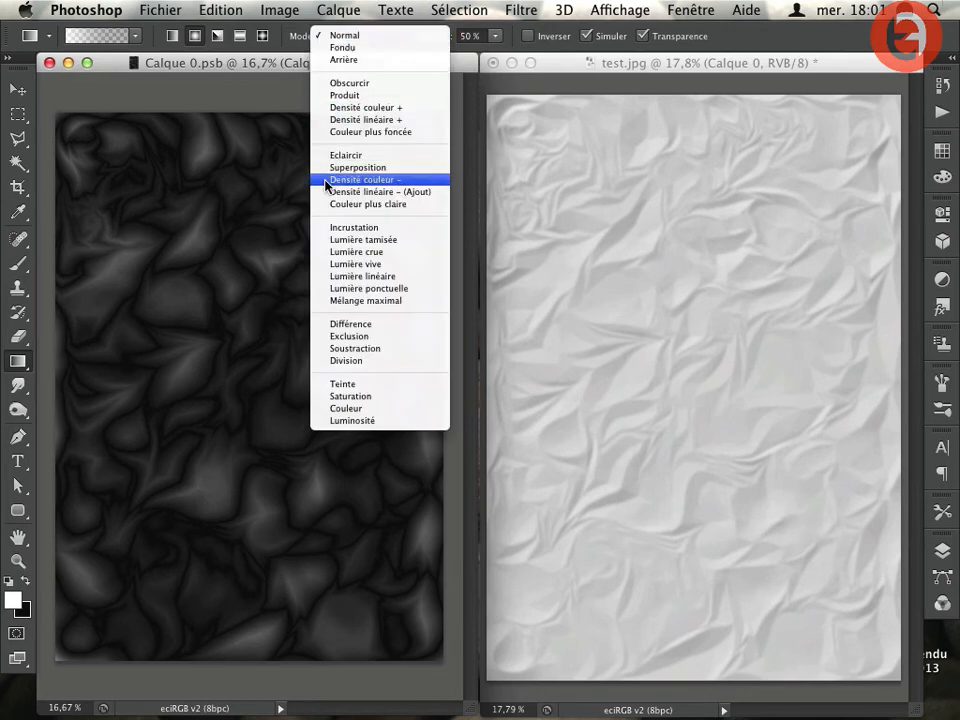
{"action": "left_click", "coordinate": [348, 96]}
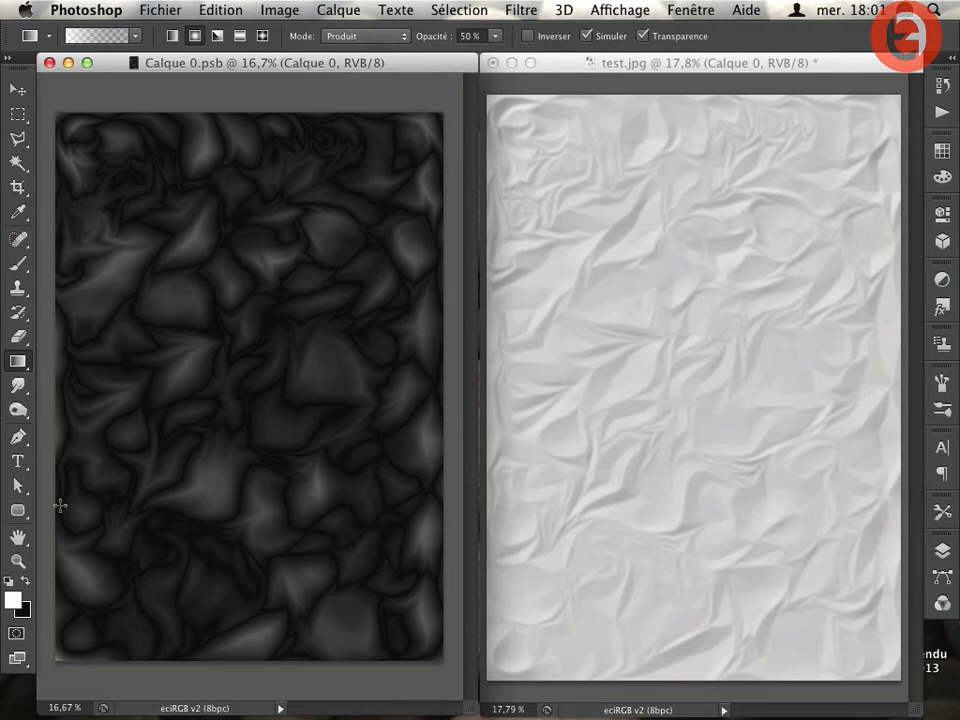
{"action": "key", "text": "x"}
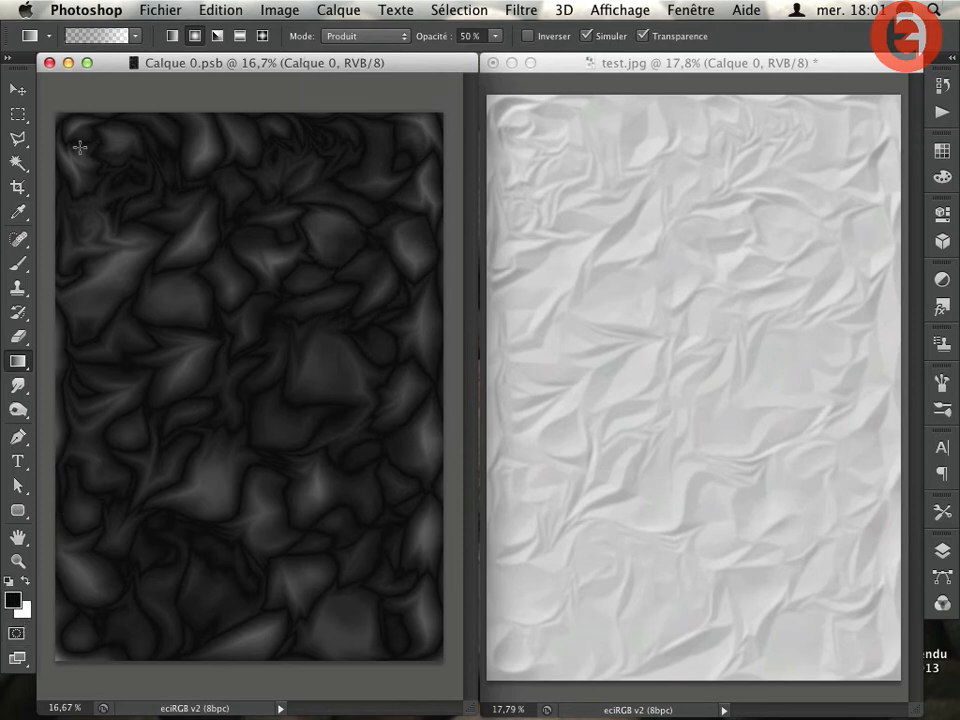
{"action": "left_click_drag", "start_coordinate": [86, 143], "coordinate": [107, 204]}
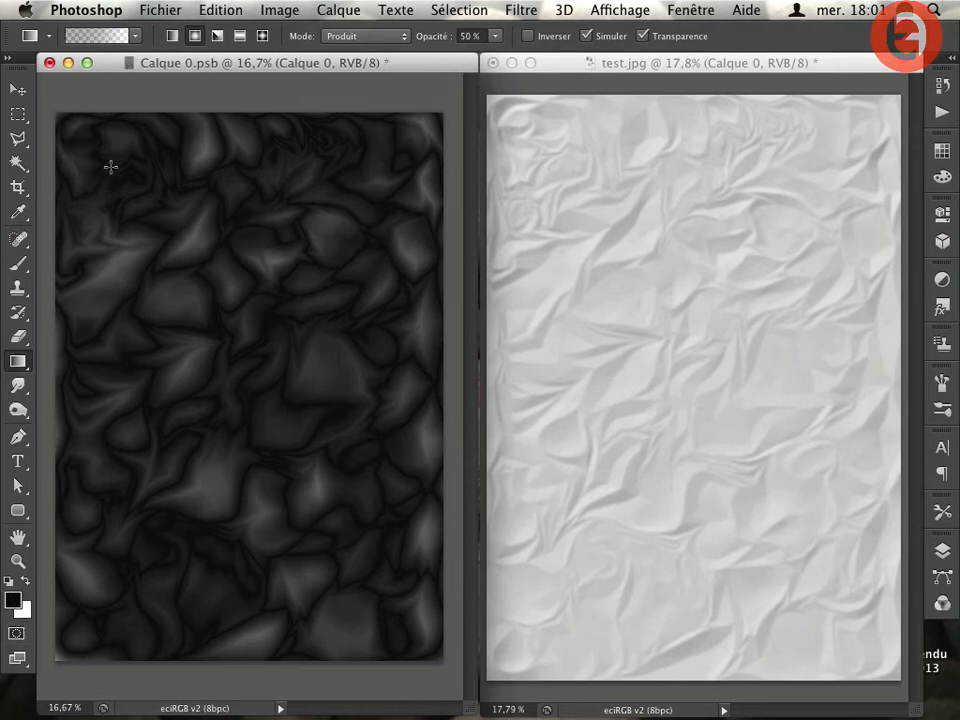
{"action": "left_click_drag", "start_coordinate": [86, 148], "coordinate": [93, 262]}
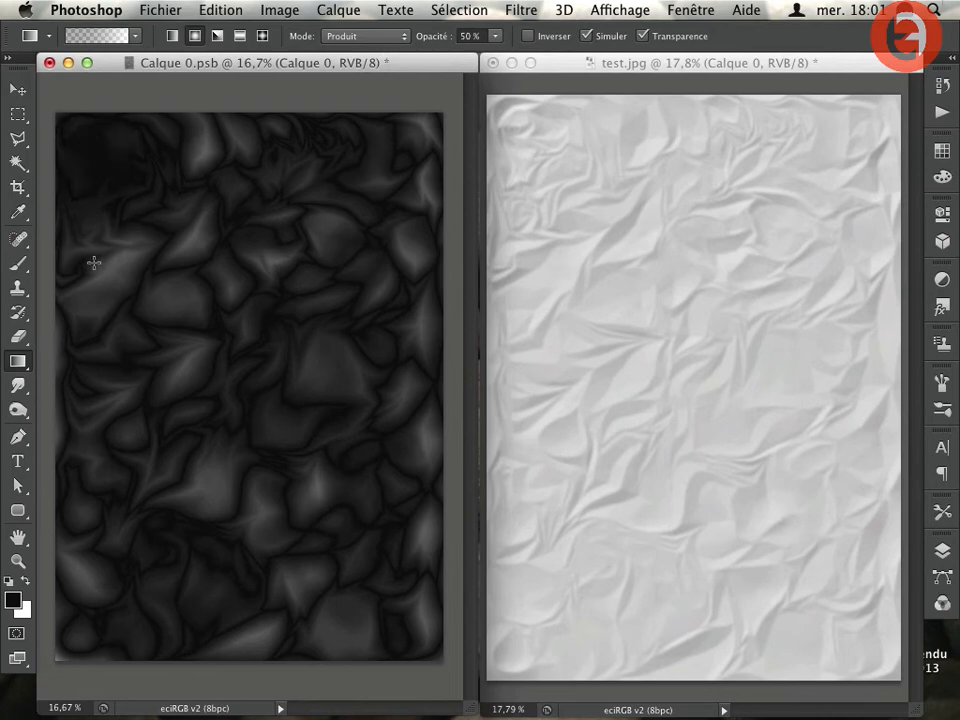
{"action": "left_click_drag", "start_coordinate": [80, 187], "coordinate": [80, 290]}
{"action": "key", "text": "ctrl+s"}
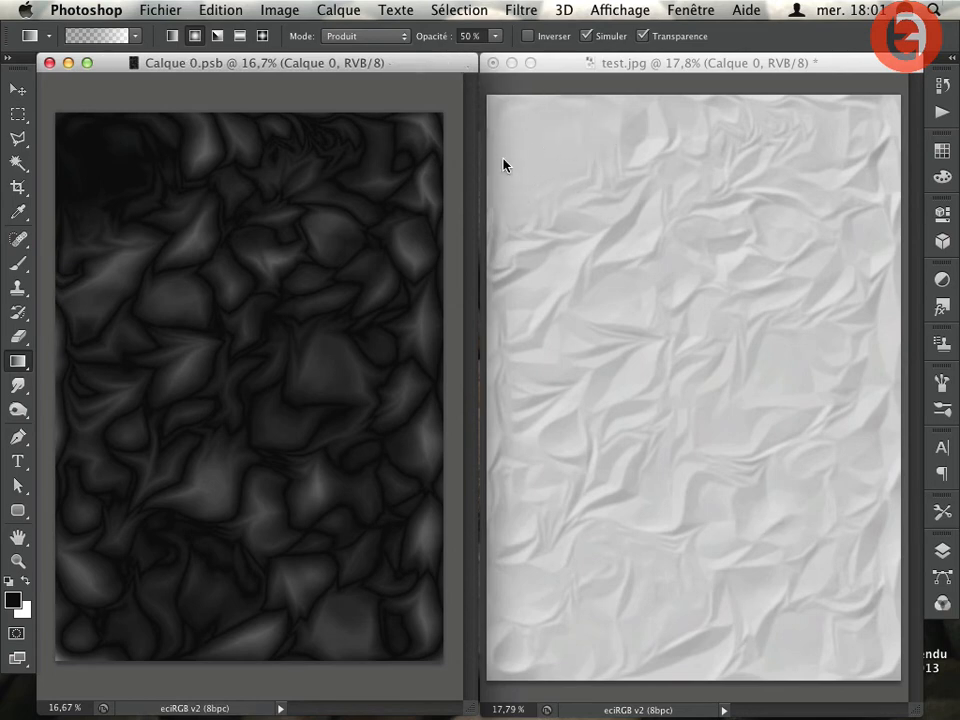
Step: Fill the darkened upper-left corner with overlapping white diamond gradients in Différence mode at 50 % opacity, and save the smart object
{"action": "left_click", "coordinate": [352, 35]}
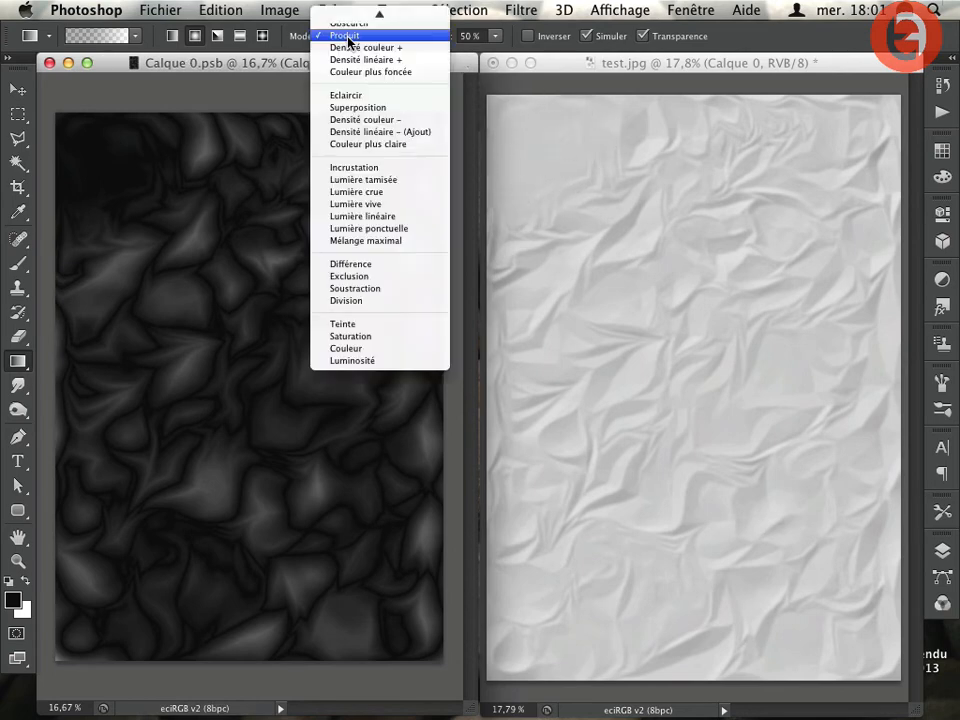
{"action": "left_click", "coordinate": [352, 264]}
{"action": "left_click", "coordinate": [262, 35]}
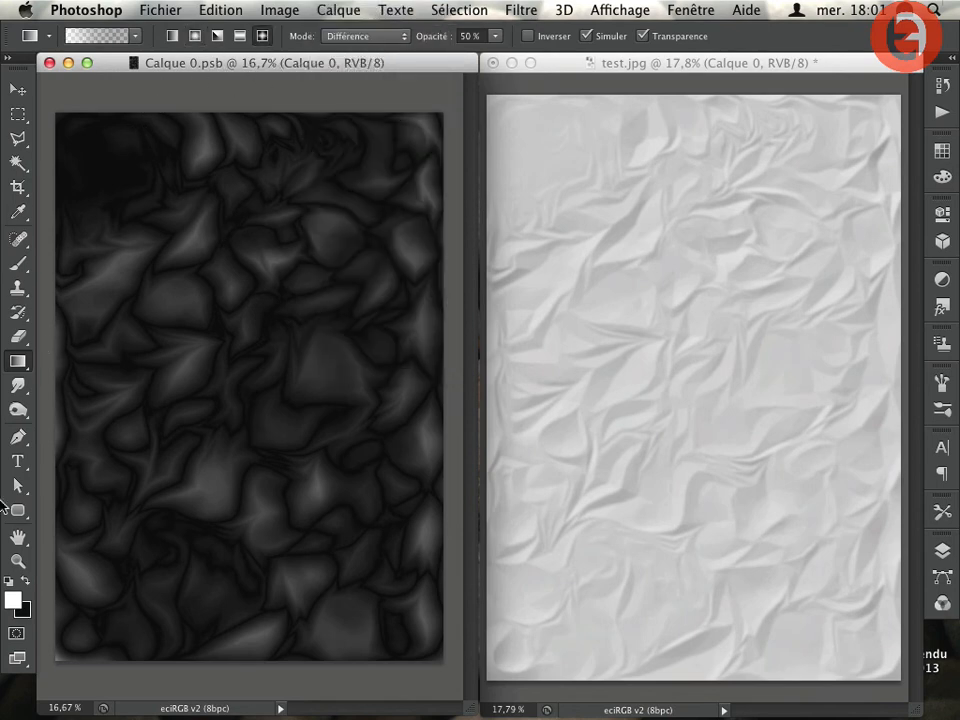
{"action": "key", "text": "x"}
{"action": "left_click_drag", "start_coordinate": [88, 157], "coordinate": [50, 220]}
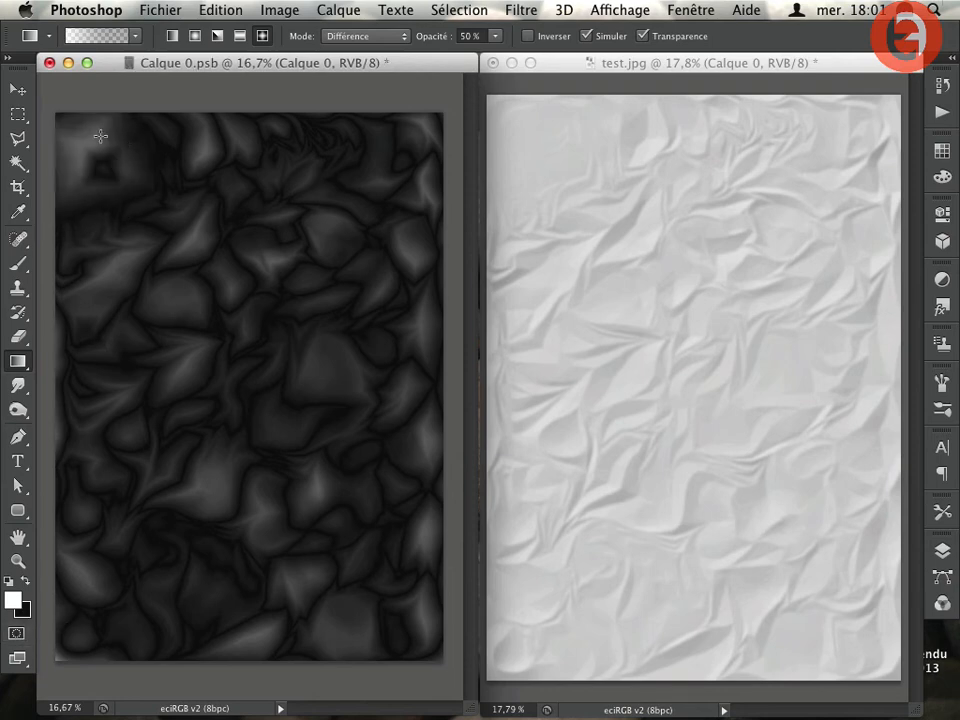
{"action": "left_click_drag", "start_coordinate": [81, 128], "coordinate": [141, 156]}
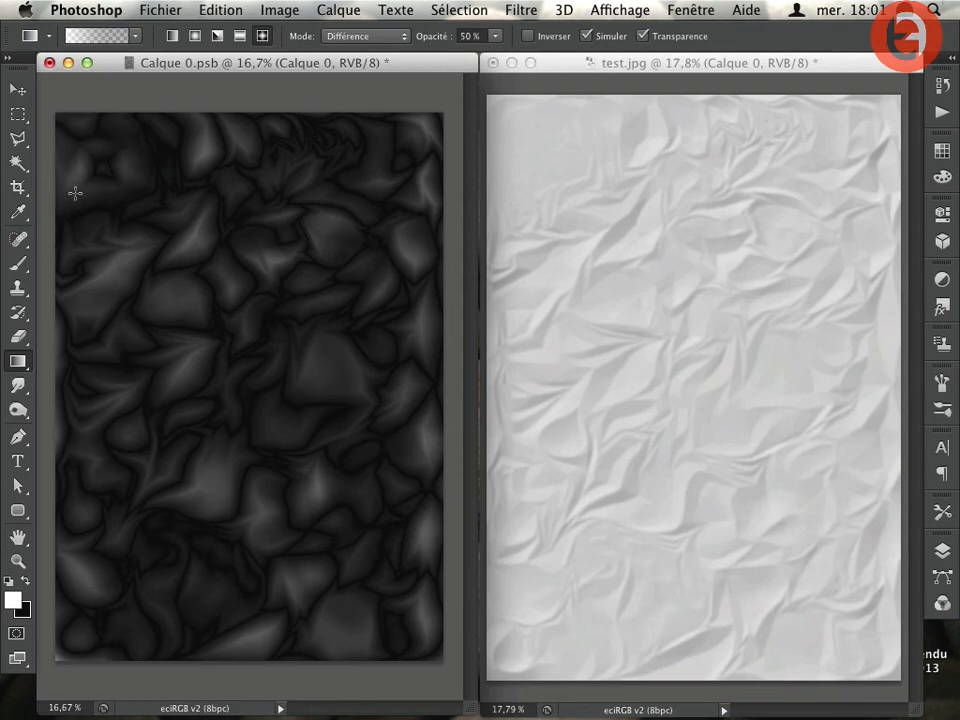
{"action": "left_click_drag", "start_coordinate": [75, 193], "coordinate": [45, 254]}
{"action": "key", "text": "super+s"}
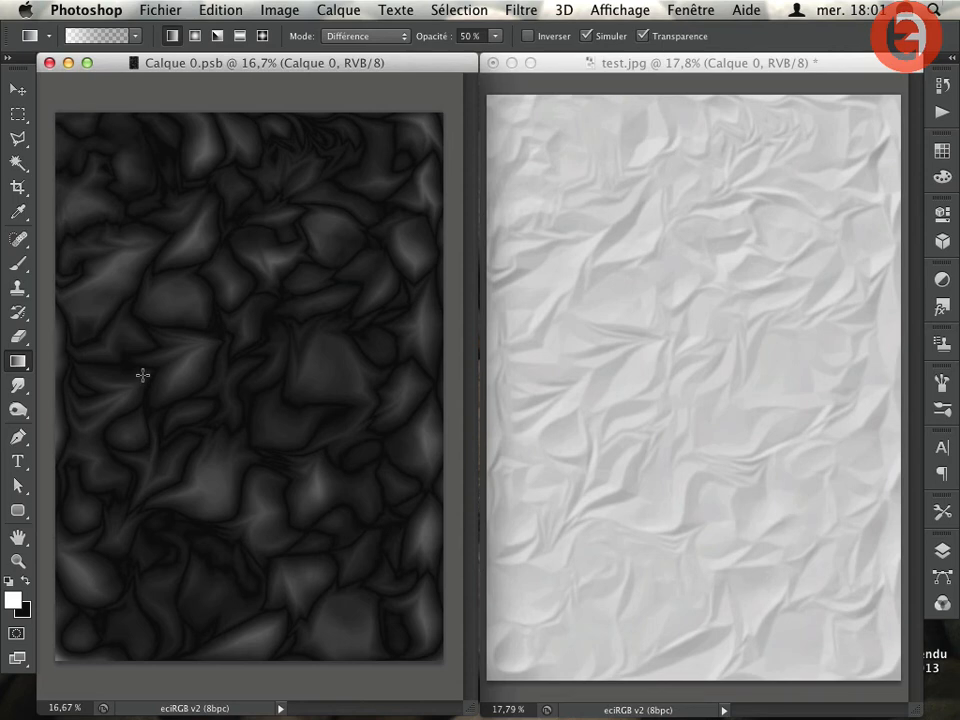
Step: Add two vertical folds with pairs of short horizontal linear Différence gradients at the left and right thirds, saving the smart object after each pair
{"action": "left_click_drag", "start_coordinate": [161, 372], "coordinate": [193, 375]}
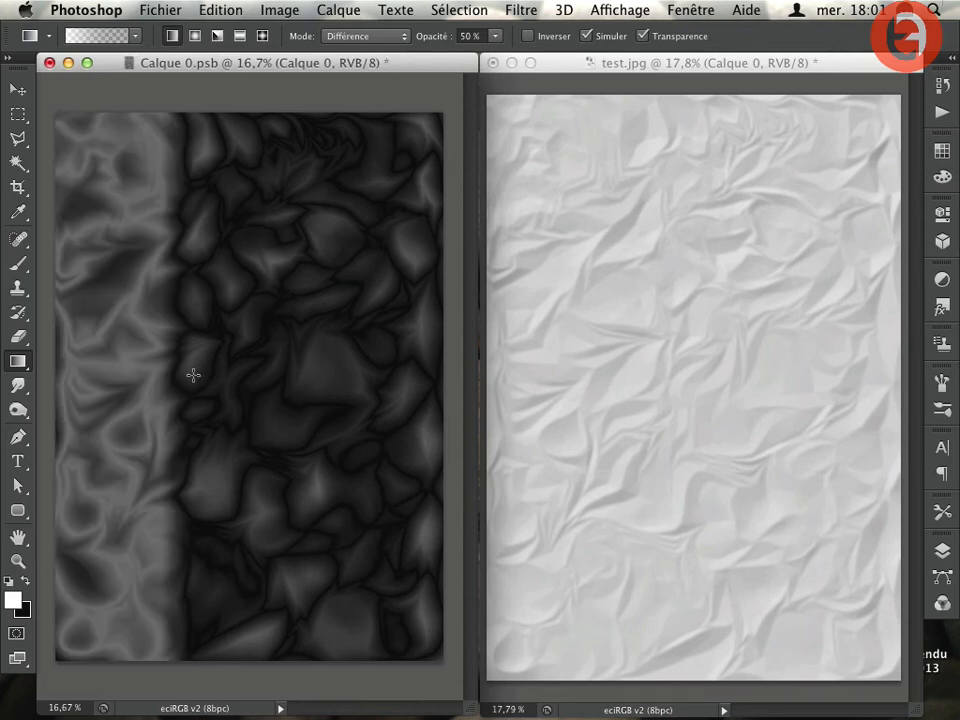
{"action": "left_click_drag", "start_coordinate": [321, 393], "coordinate": [360, 405]}
{"action": "key", "text": "super+s"}
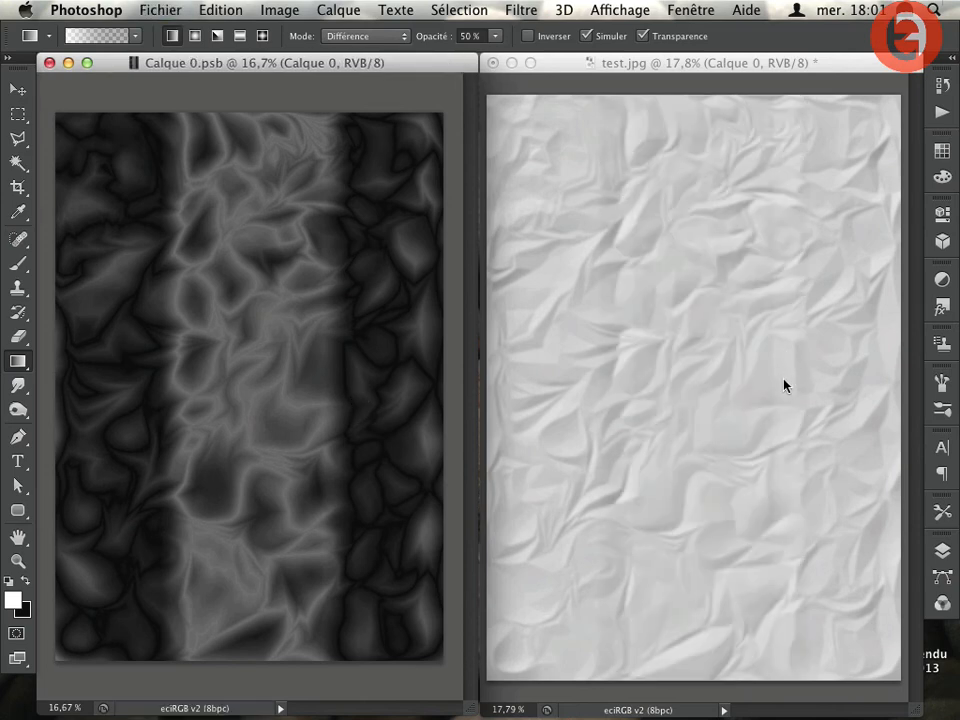
{"action": "left_click_drag", "start_coordinate": [152, 373], "coordinate": [145, 374]}
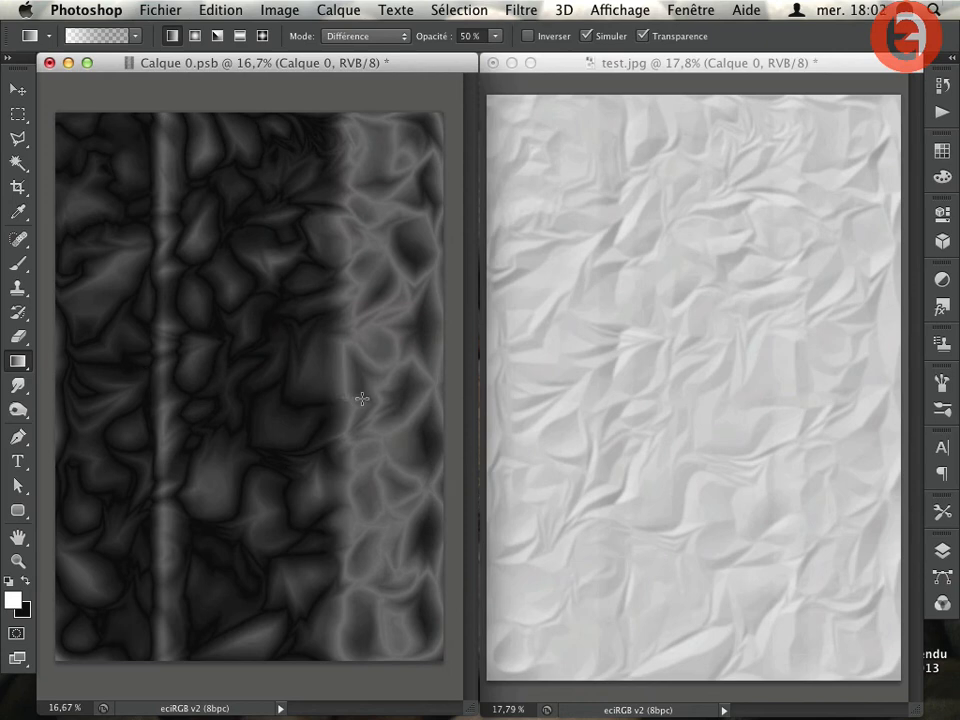
{"action": "left_click_drag", "start_coordinate": [358, 396], "coordinate": [360, 396]}
{"action": "key", "text": "super+s"}
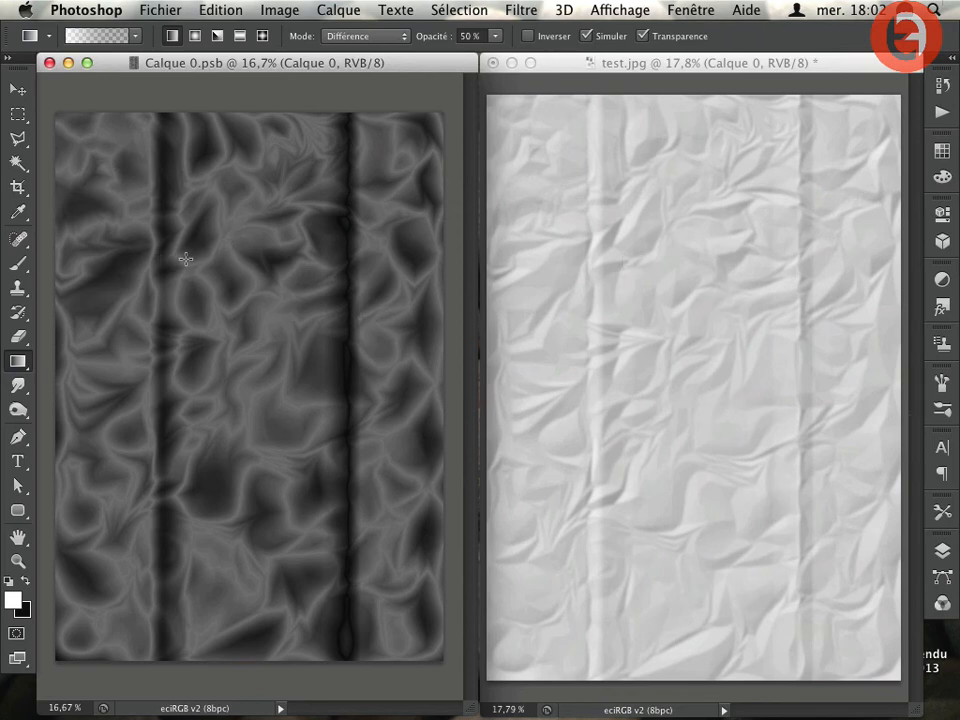
Step: Add two horizontal folds with short vertical linear Différence gradients, one in the upper third and one below the middle, and save the smart object
{"action": "left_click_drag", "start_coordinate": [186, 285], "coordinate": [190, 260]}
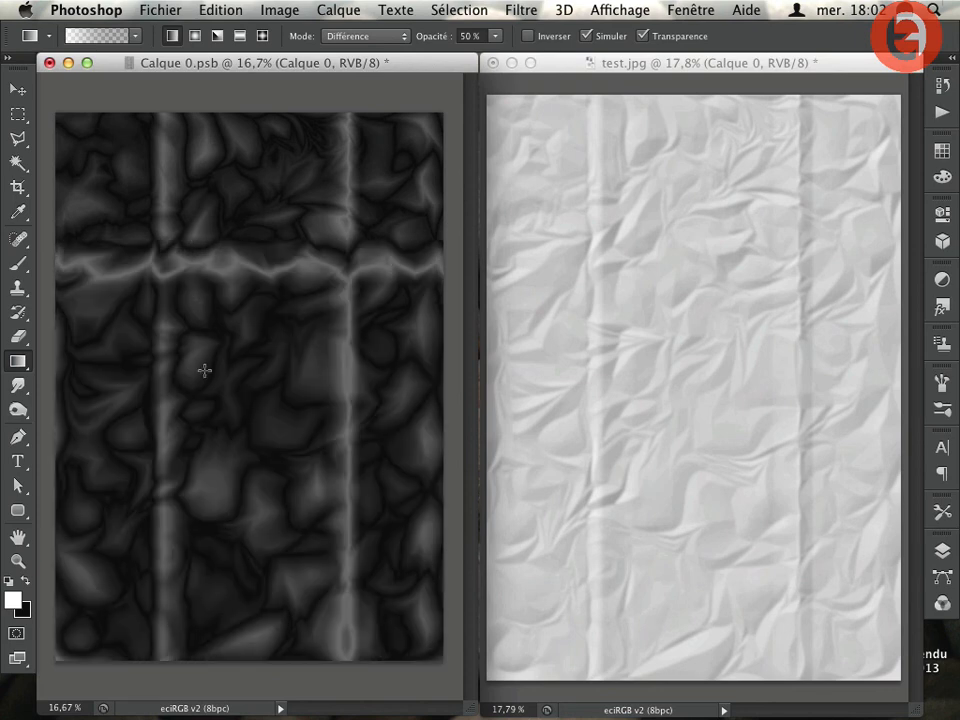
{"action": "left_click_drag", "start_coordinate": [223, 519], "coordinate": [216, 401]}
{"action": "key", "text": "super+s"}
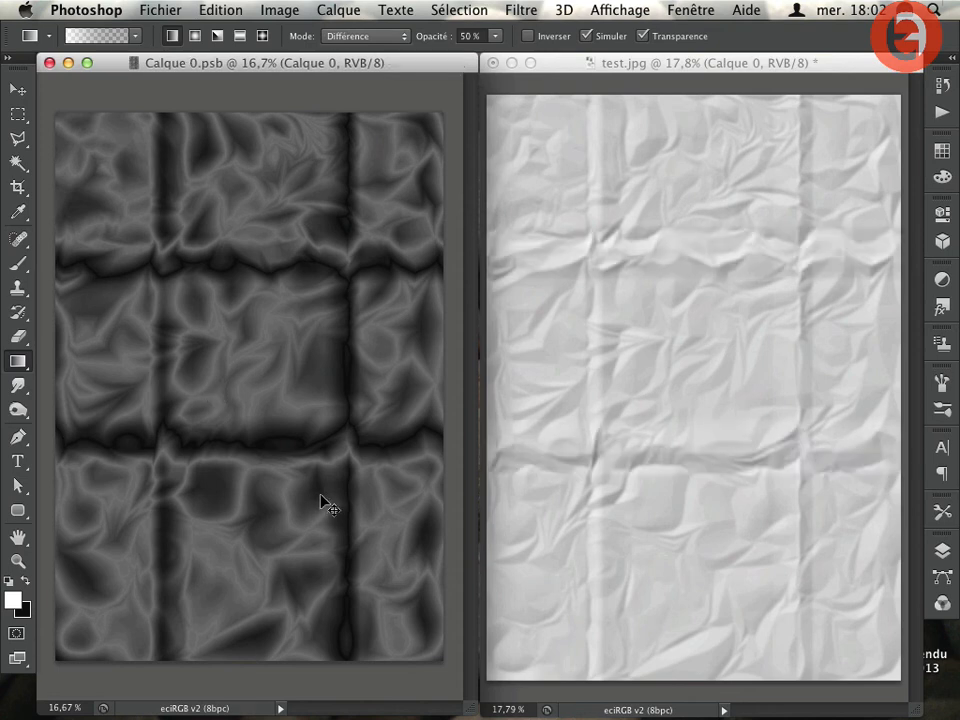
Step: Close Calque 0.psb and show test.jpg with its layers in full-screen mode, with the whole sheet in view
{"action": "left_click", "coordinate": [942, 551]}
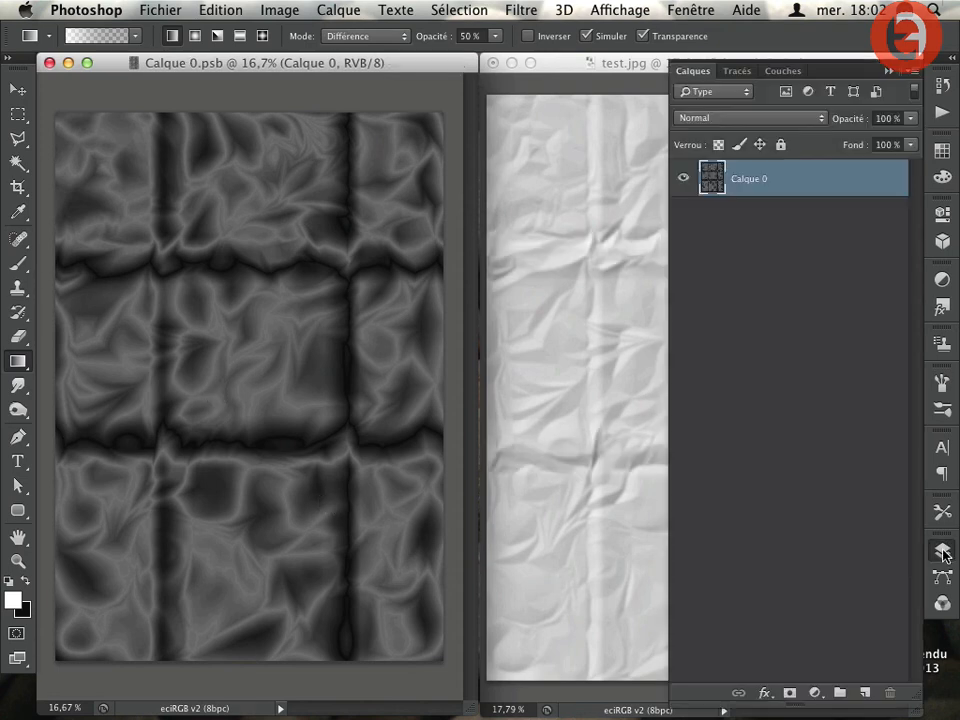
{"action": "left_click", "coordinate": [634, 535]}
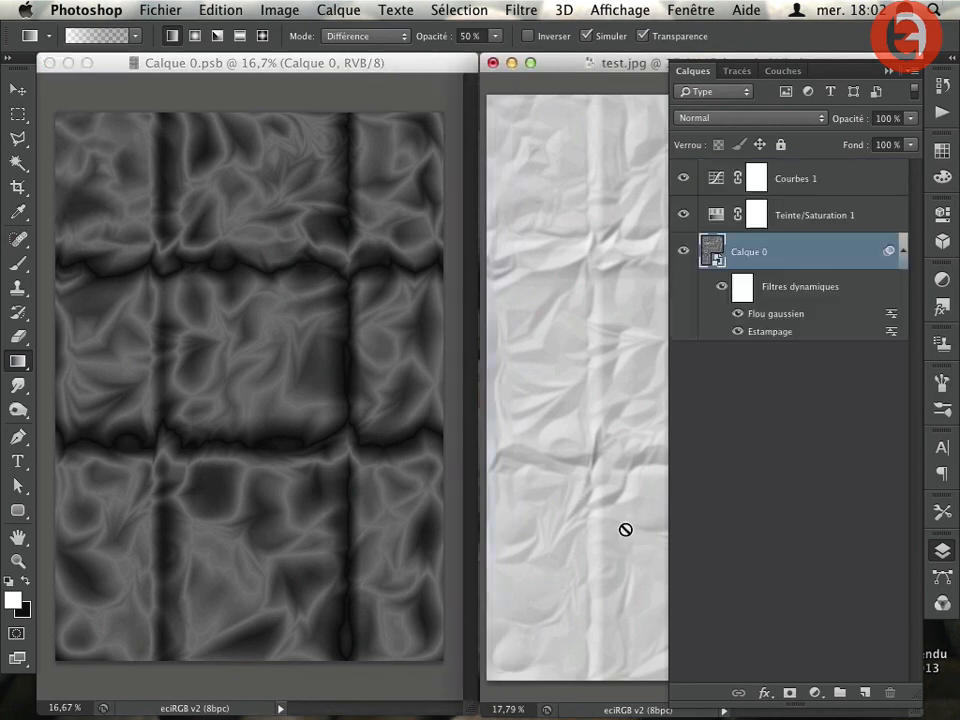
{"action": "left_click", "coordinate": [315, 484]}
{"action": "key", "text": "super+w"}
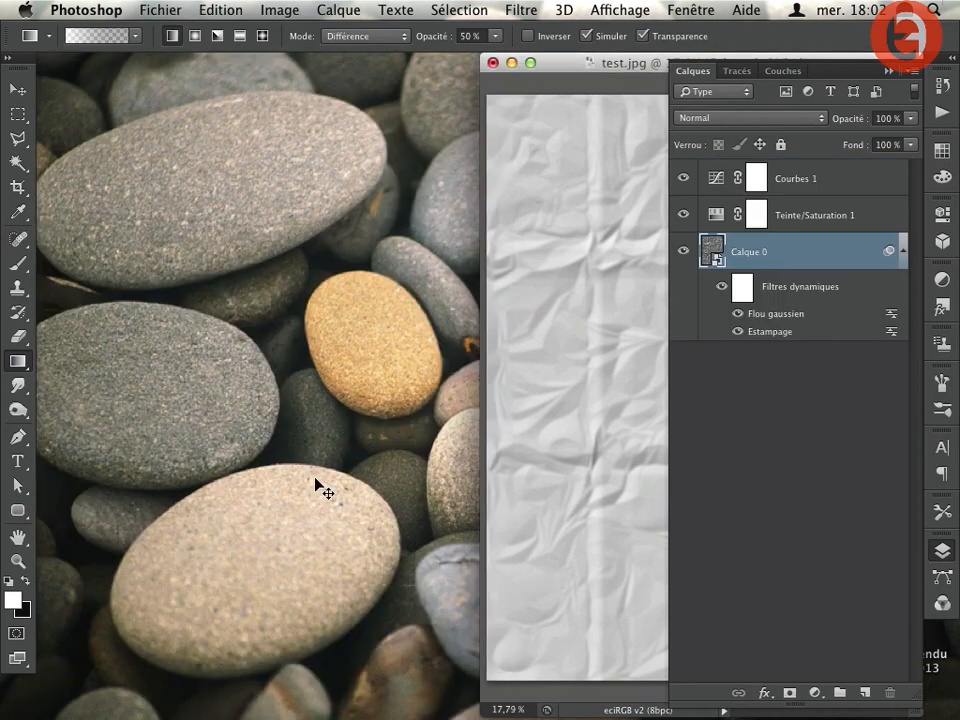
{"action": "key", "text": "f"}
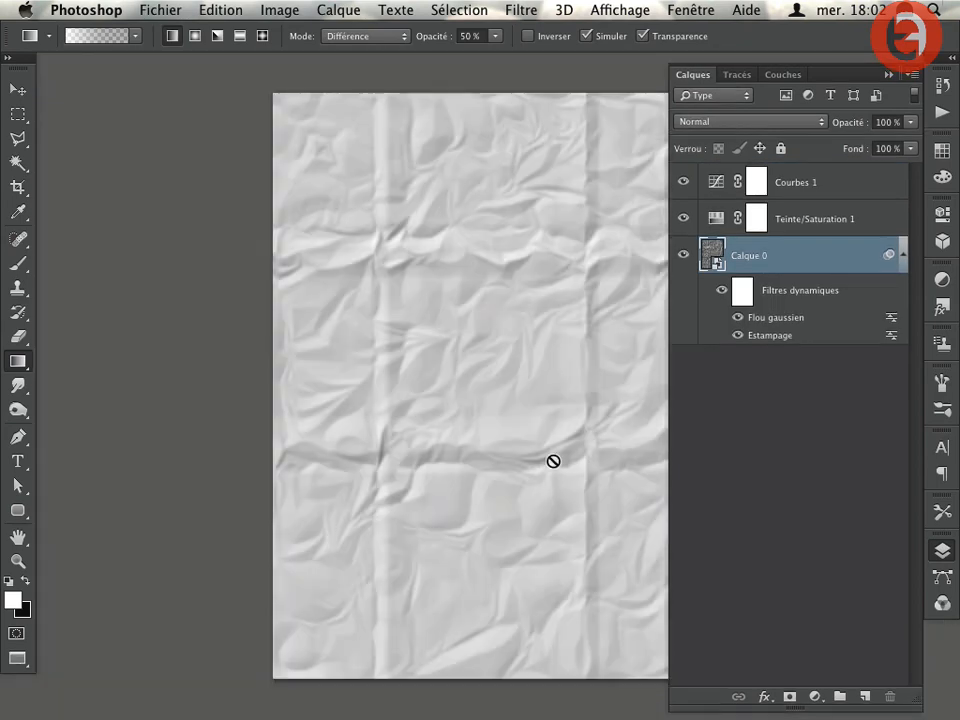
{"action": "left_click_drag", "start_coordinate": [553, 461], "coordinate": [477, 442]}
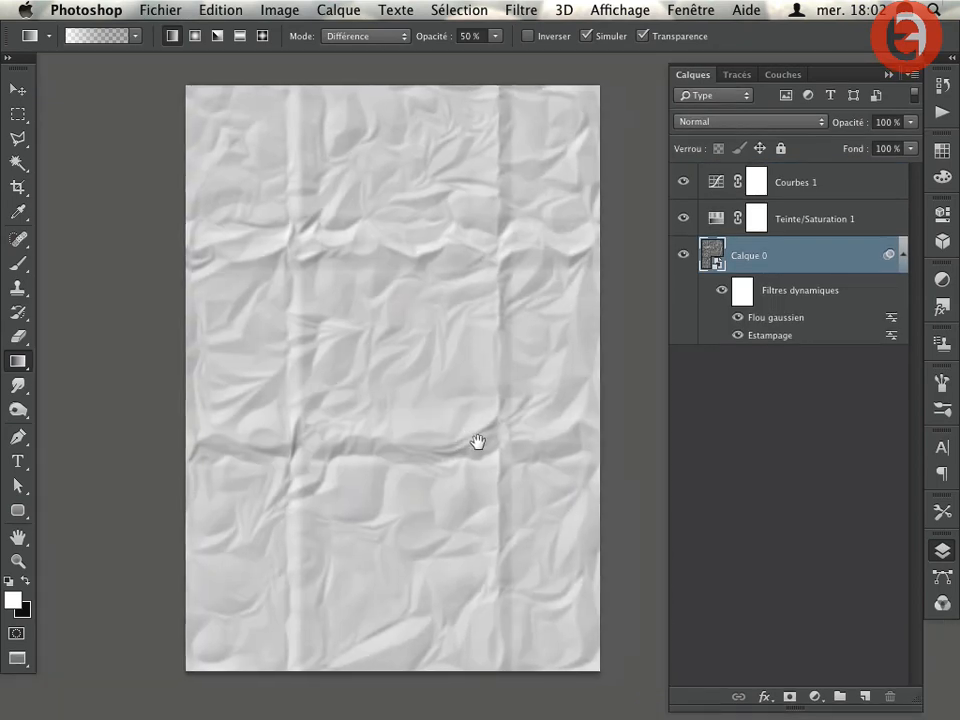
Step: Reshape the Courbes 1 curve with a shadow point at input 90, output 36 and a highlight point at input 201, output 206
{"action": "double_click", "coordinate": [716, 184]}
{"action": "left_click_drag", "start_coordinate": [788, 404], "coordinate": [817, 394]}
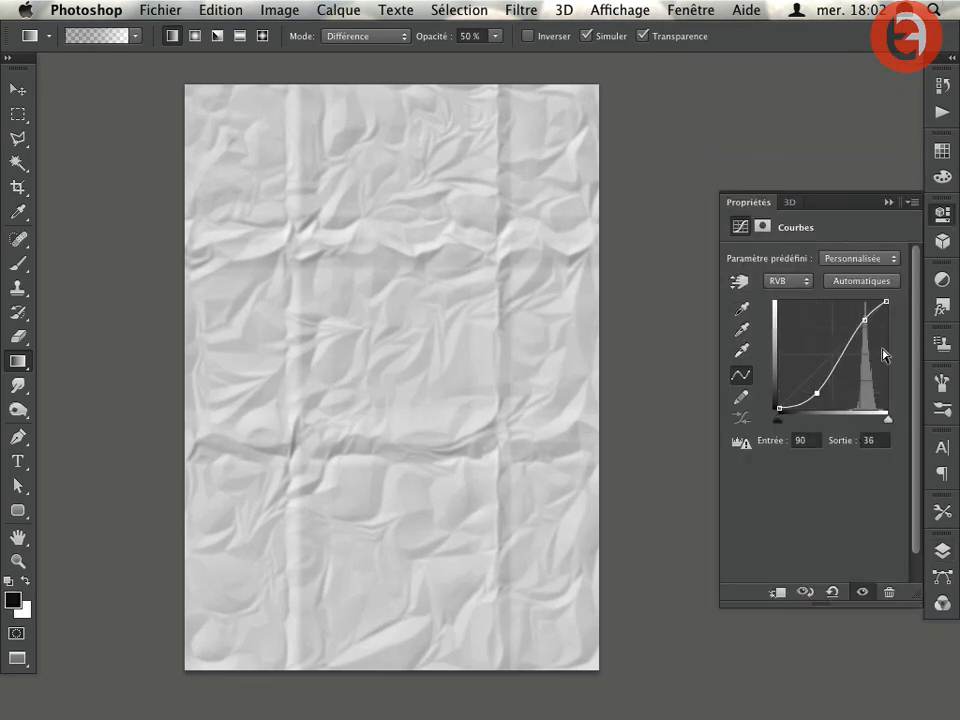
{"action": "mouse_move", "coordinate": [869, 319]}
{"action": "left_mouse_down"}
{"action": "mouse_move", "coordinate": [865, 328]}
{"action": "mouse_move", "coordinate": [855, 316]}
{"action": "mouse_move", "coordinate": [864, 322]}
{"action": "left_mouse_up"}
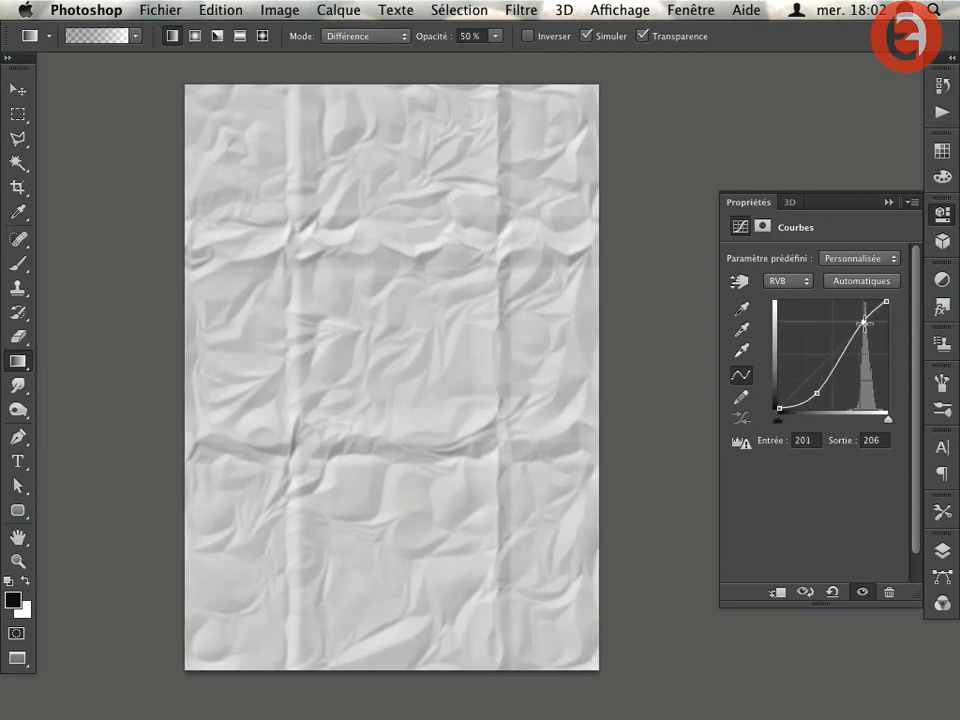
Step: Try several light angles for the Estampage smart filter on Calque 0, including -20°, and end with the angle pointing about straight up
{"action": "left_click", "coordinate": [941, 553]}
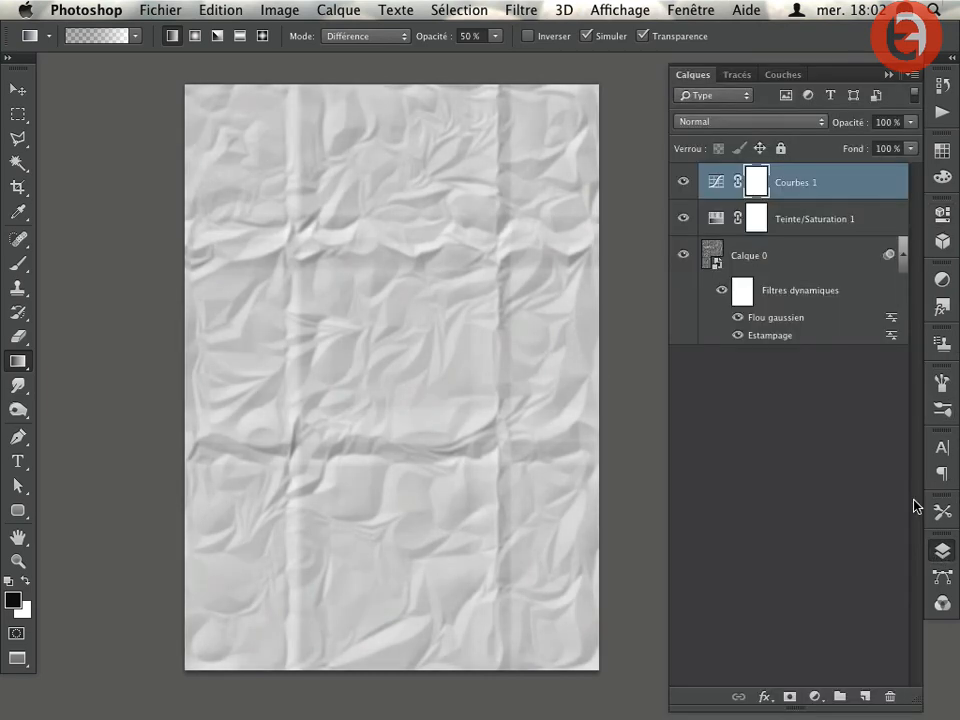
{"action": "double_click", "coordinate": [762, 335]}
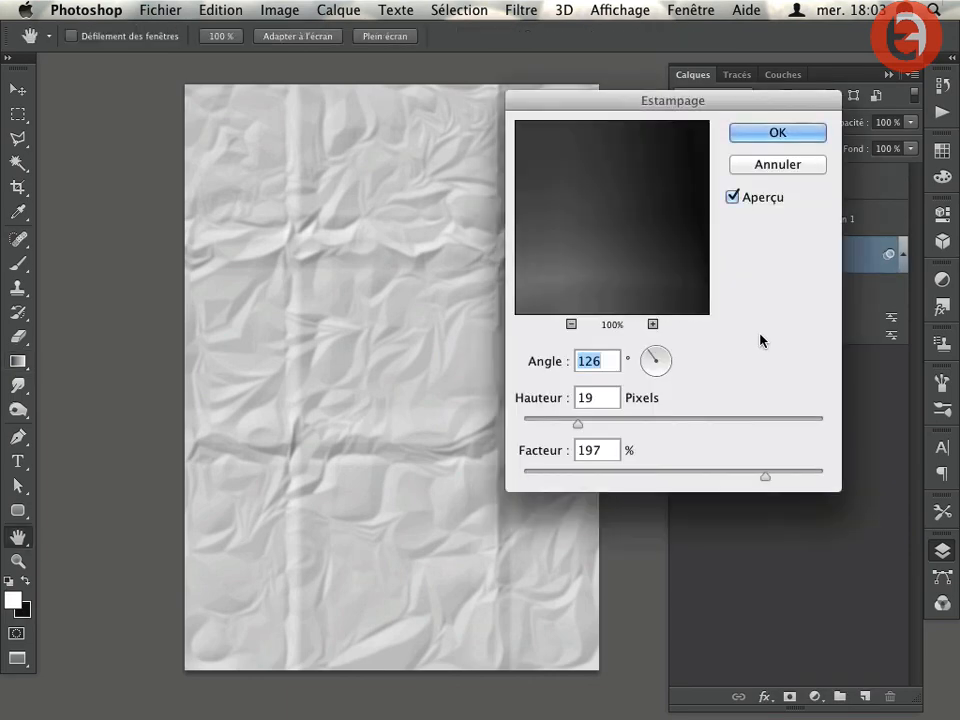
{"action": "left_click", "coordinate": [667, 349]}
{"action": "left_click", "coordinate": [669, 366]}
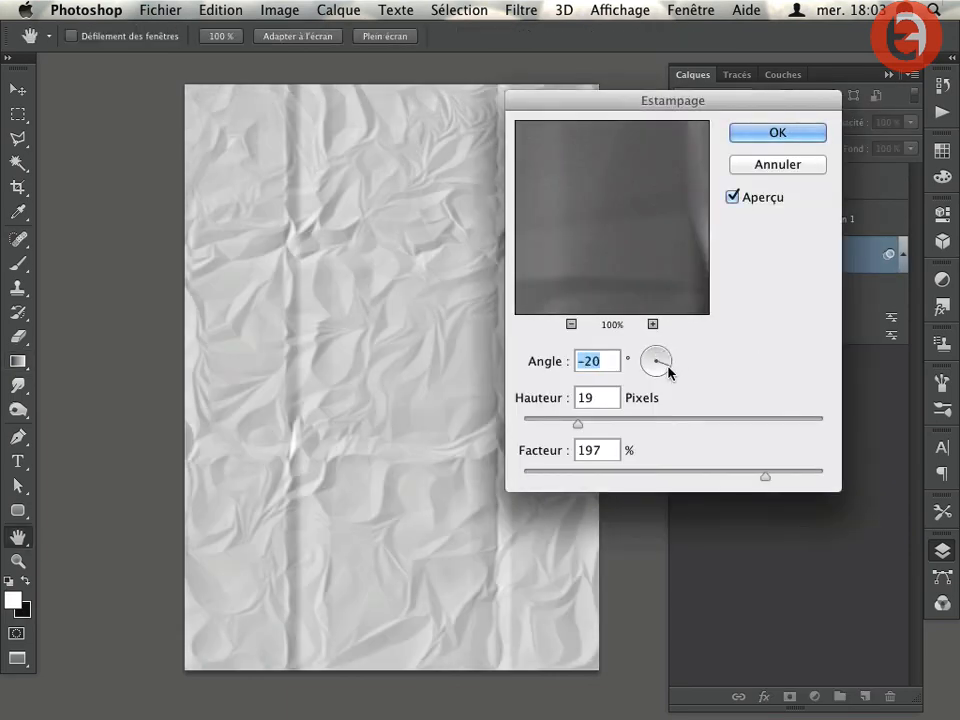
{"action": "left_click_drag", "start_coordinate": [671, 372], "coordinate": [656, 351]}
{"action": "left_click", "coordinate": [762, 166]}
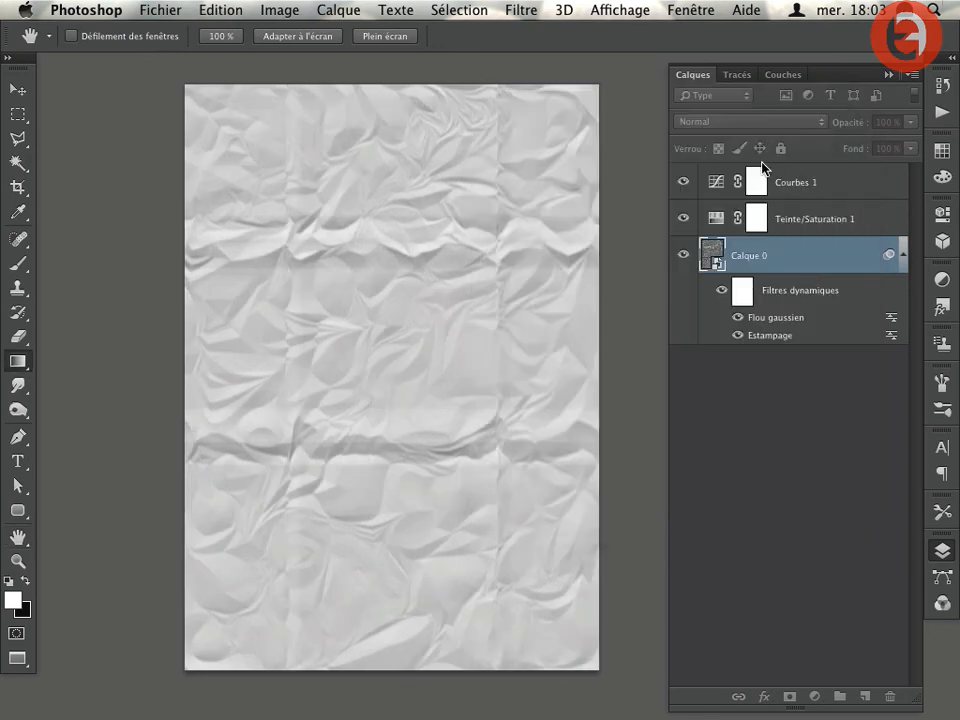
Step: Increase the radius of the Flou gaussien smart filter on Calque 0 slightly to soften the folds
{"action": "double_click", "coordinate": [746, 317]}
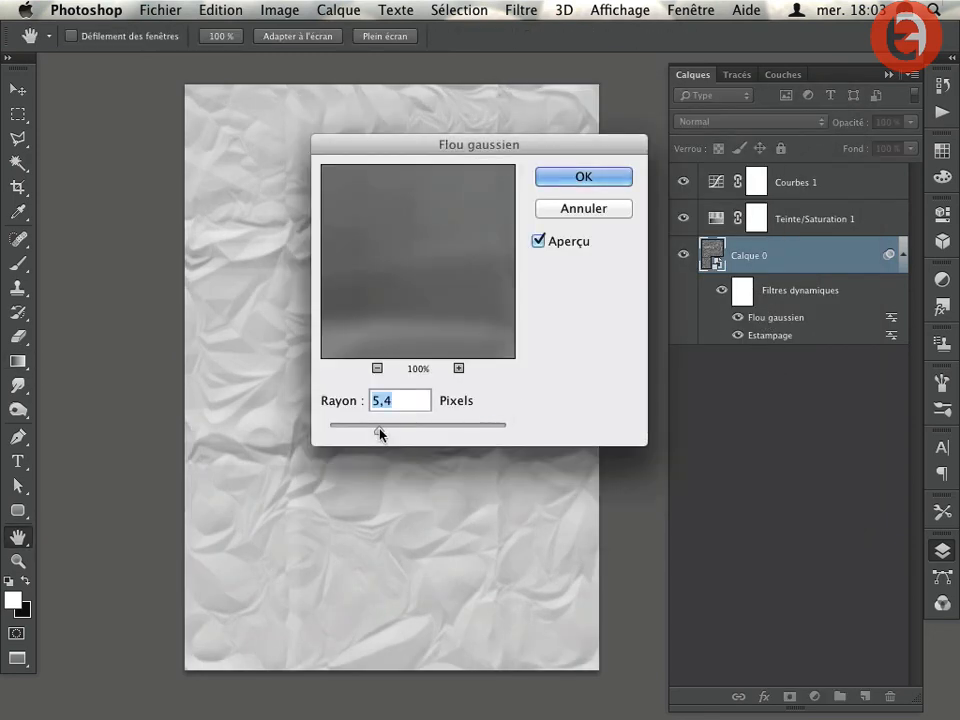
{"action": "left_click_drag", "start_coordinate": [379, 431], "coordinate": [388, 431]}
{"action": "left_click", "coordinate": [583, 176]}
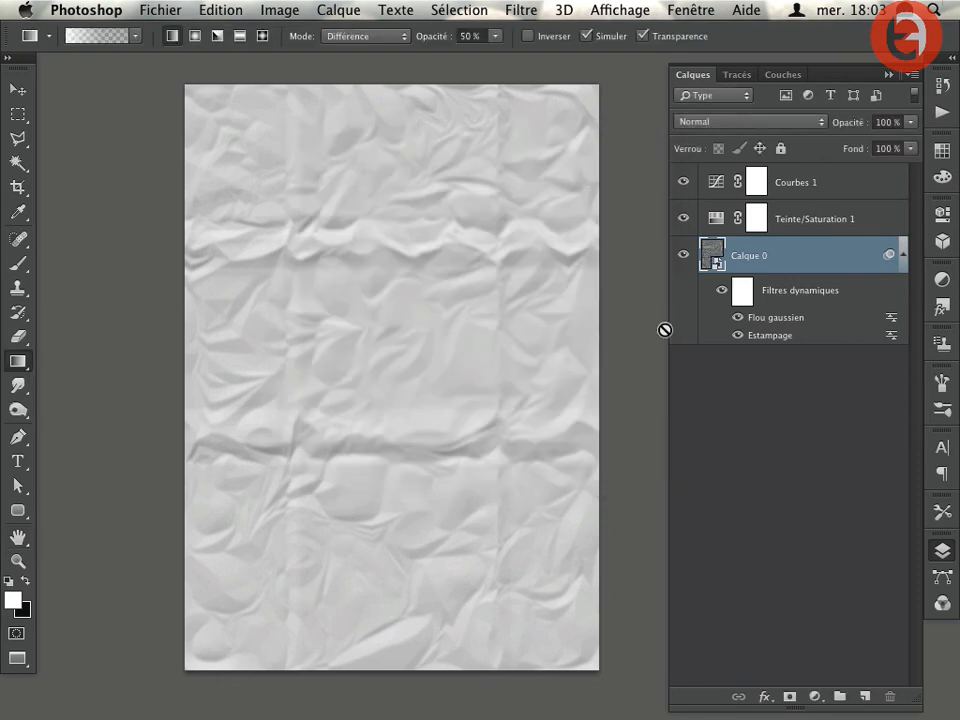